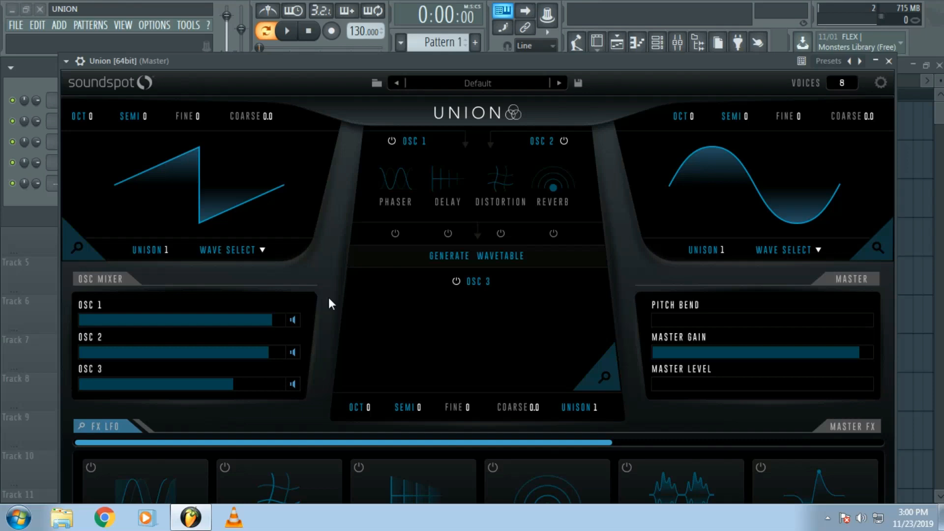
- Load the Alpha Key preset from the Keys category of the ANNMS EDM Stuff author's Festival Anthems bank
click(507, 84)
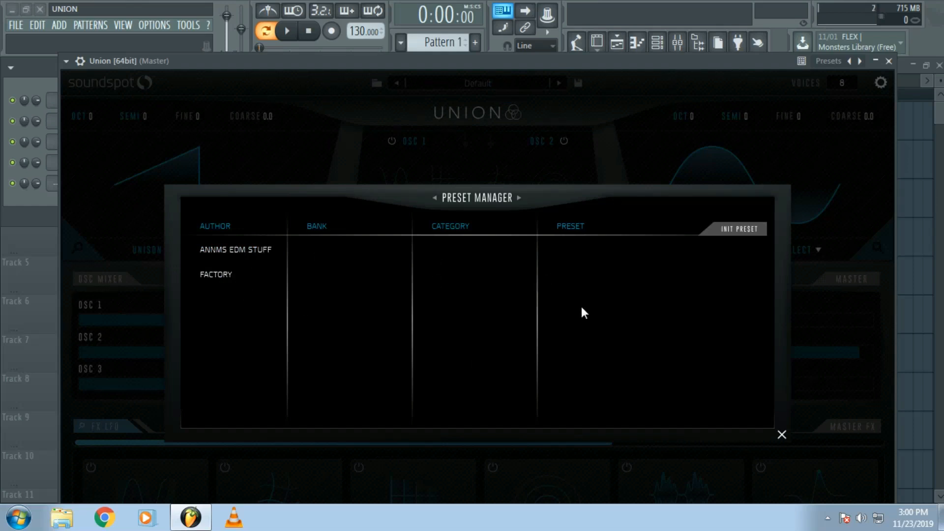
click(256, 247)
click(335, 246)
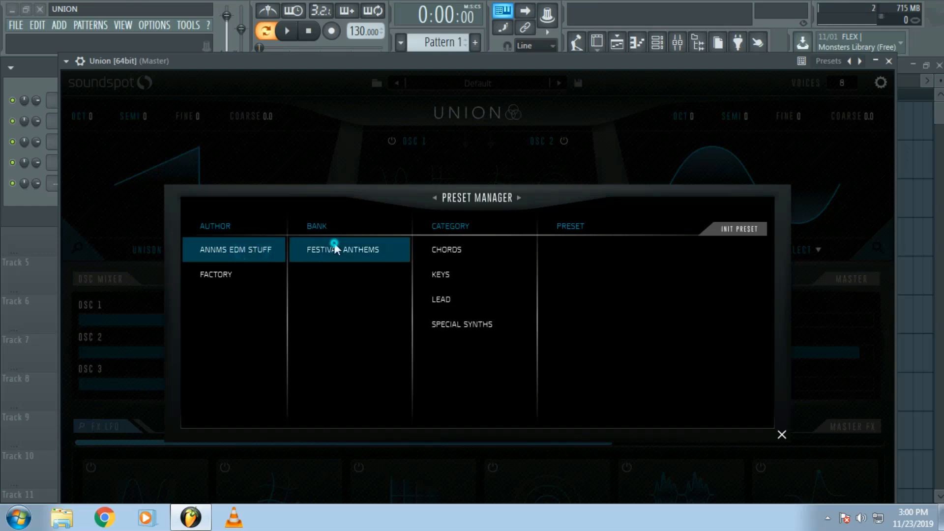
click(452, 277)
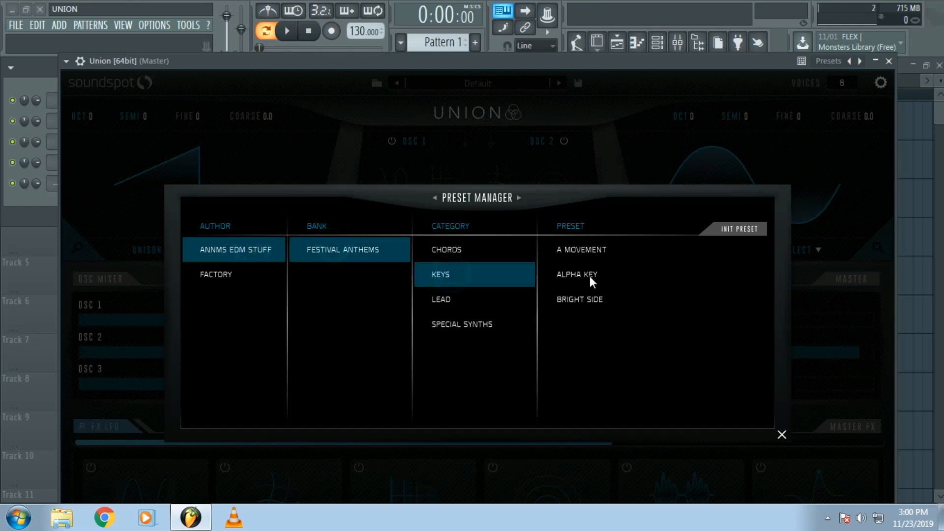
click(588, 275)
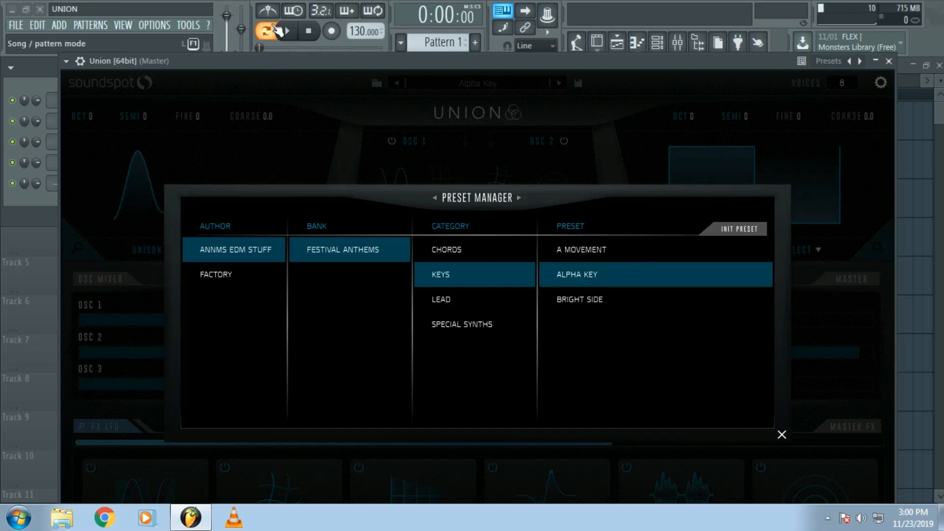
- Play the pattern and audition the SY - Flute, SY - Highland and SY - Digital Begpipe presets from Special Synths, then close the preset manager
key(space)
click(492, 317)
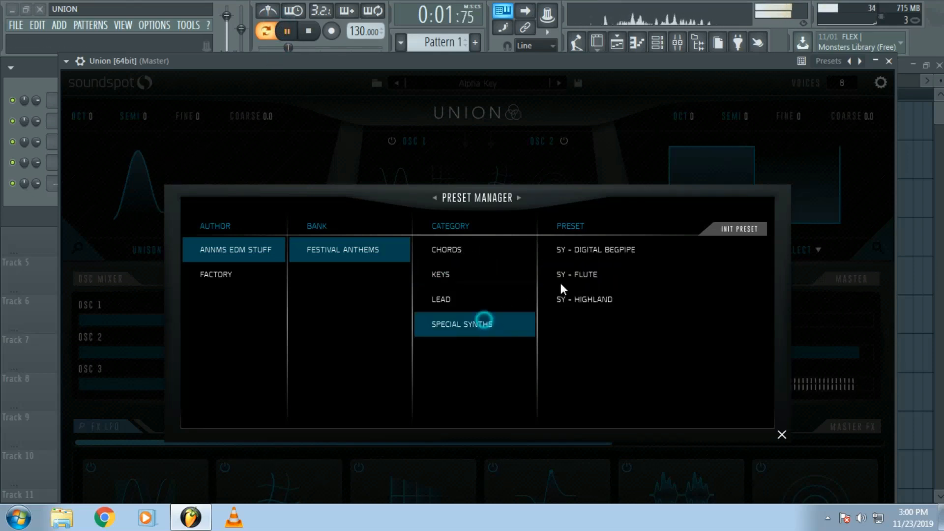
click(581, 275)
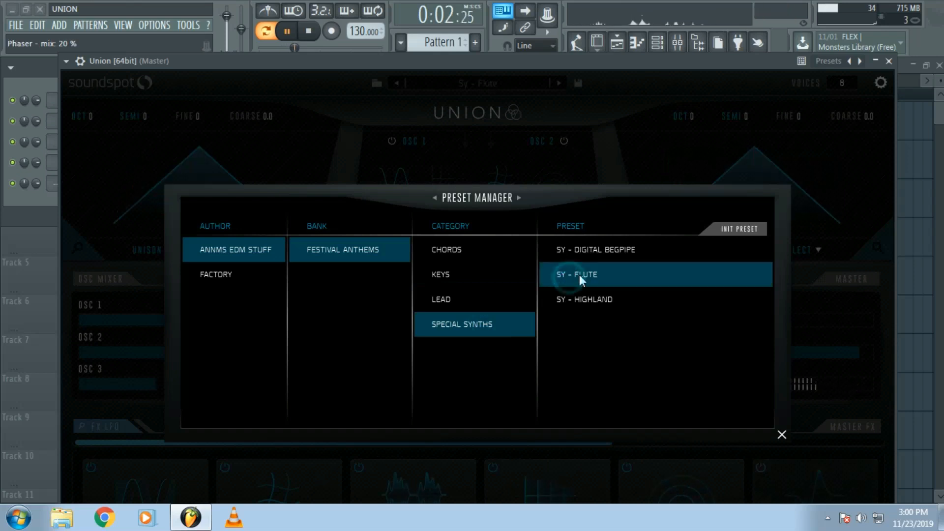
click(598, 298)
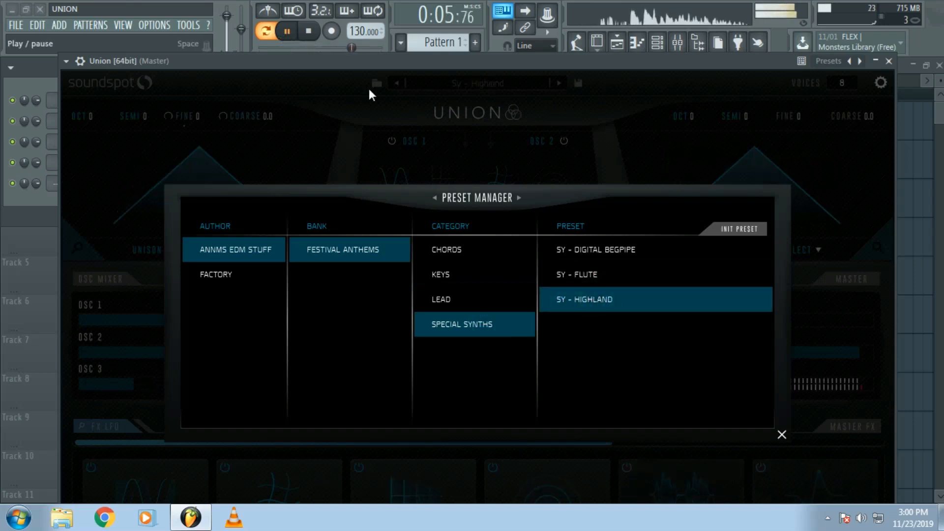
click(639, 249)
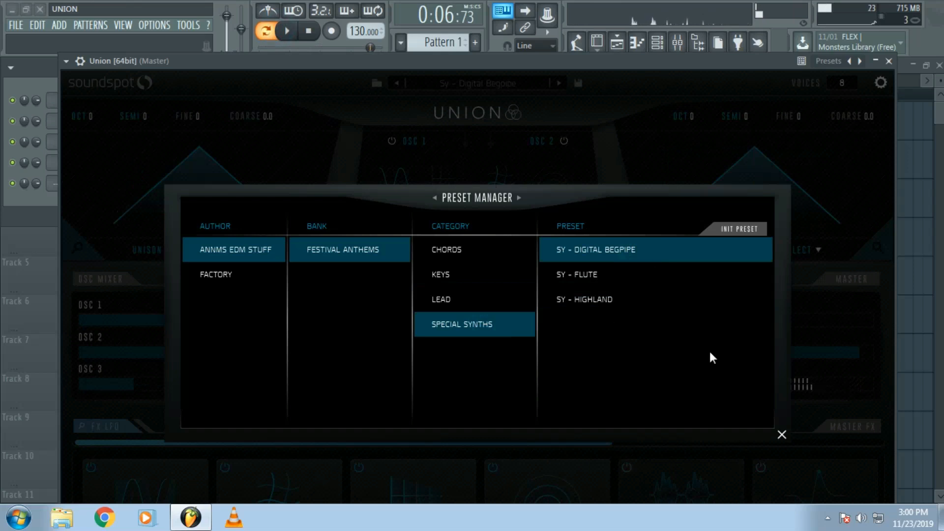
click(782, 434)
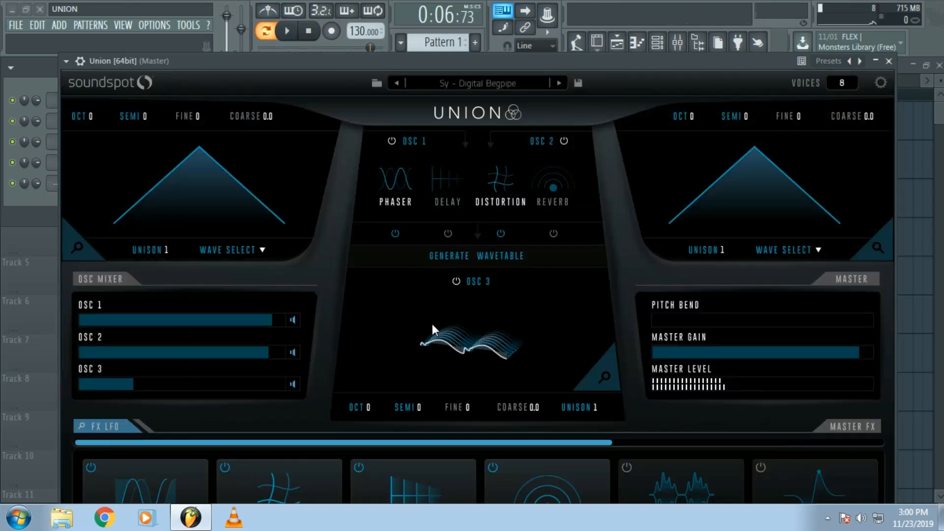
- Reset the synth to its init preset from the preset manager
click(498, 80)
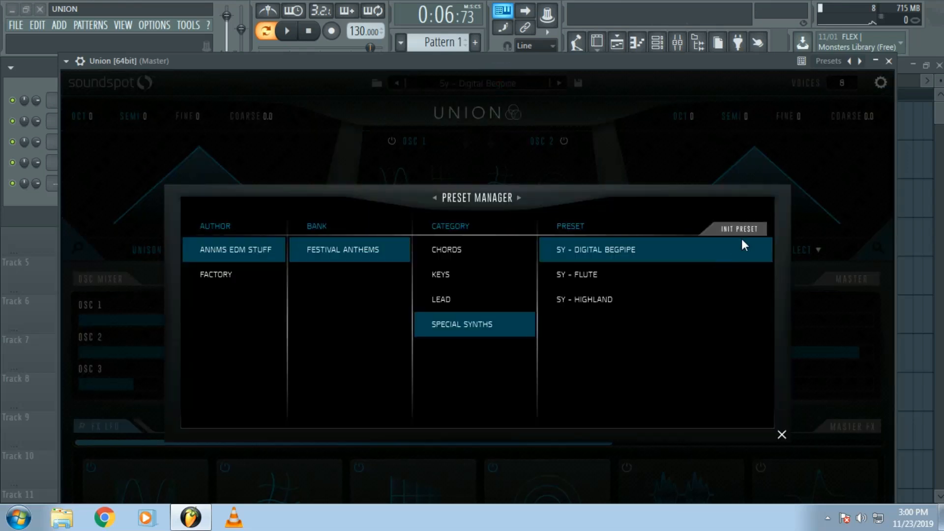
click(750, 226)
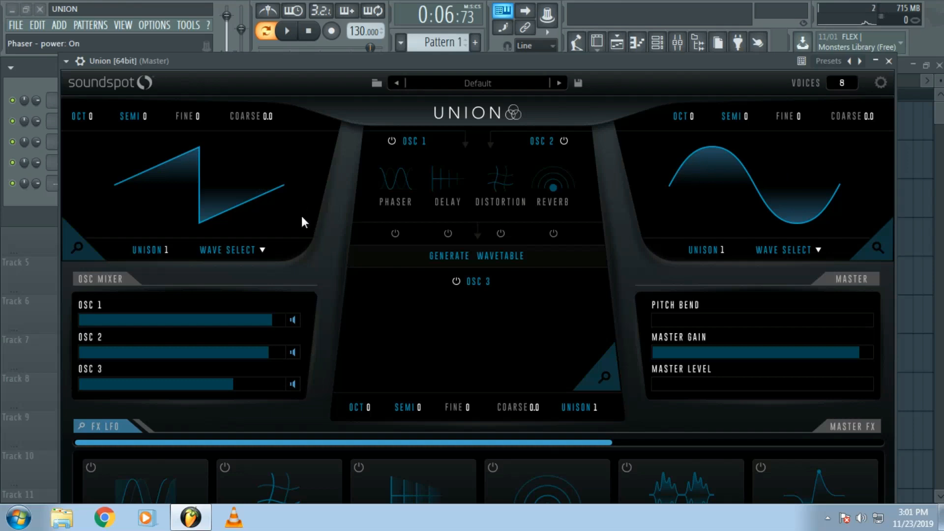
- Set oscillator 1's waveform to Square and its unison voices to 8
click(260, 250)
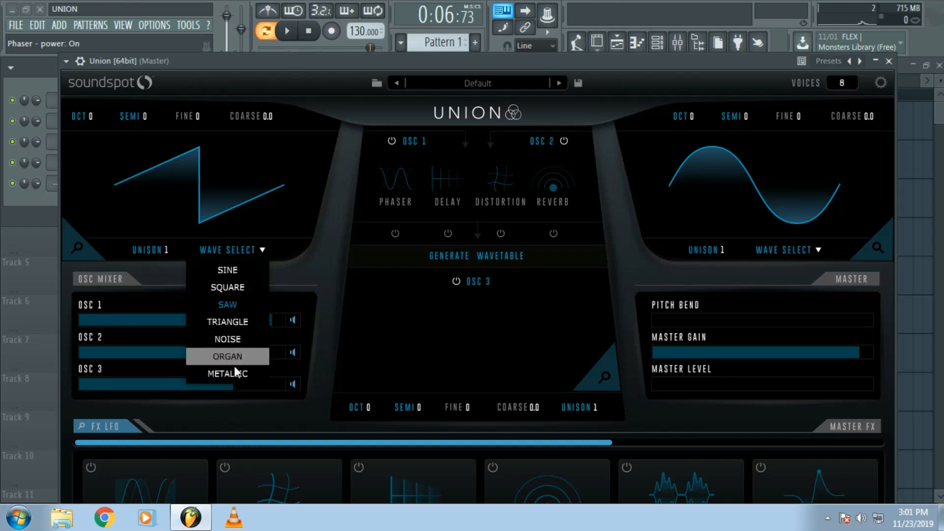
click(185, 153)
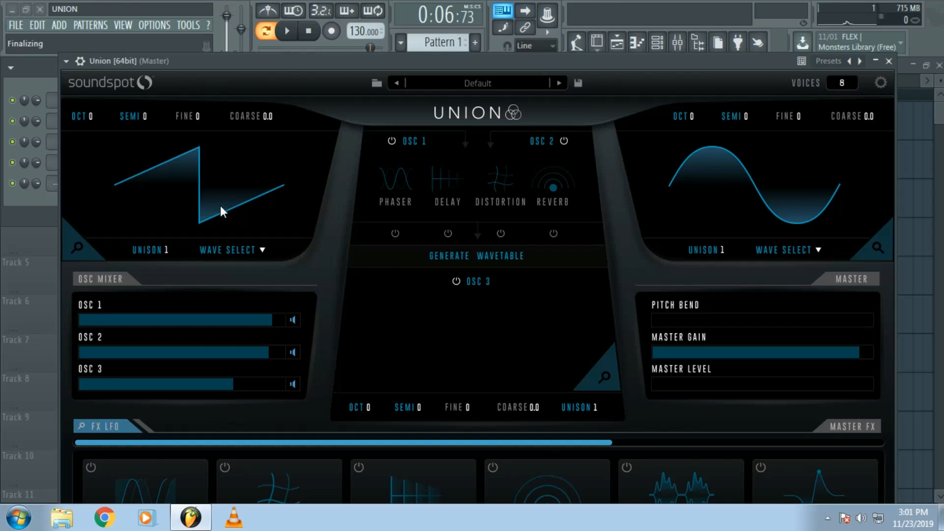
click(243, 249)
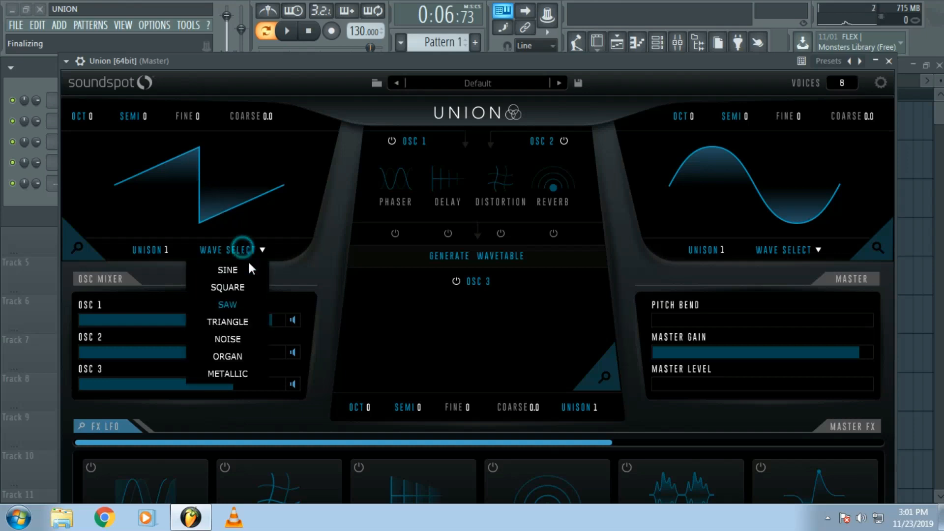
click(237, 287)
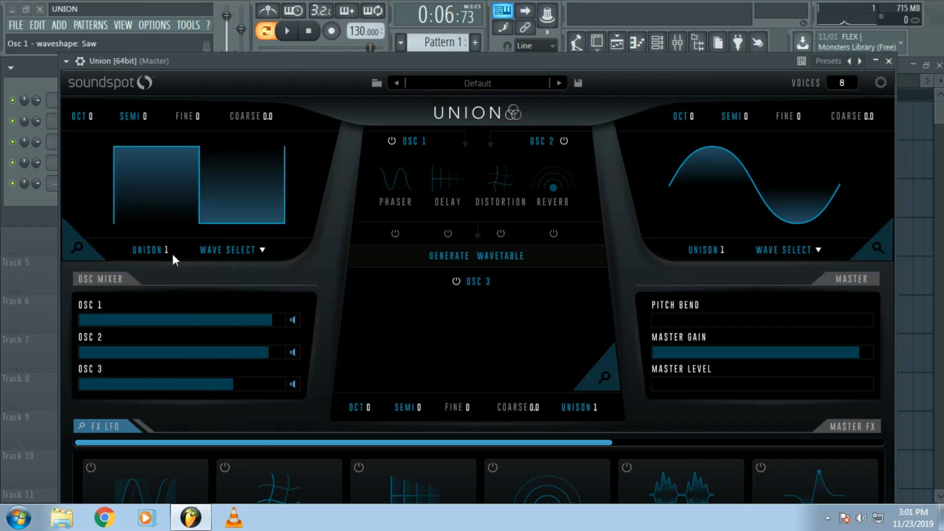
drag(164, 252, 177, 189)
drag(168, 249, 170, 329)
drag(166, 374, 165, 395)
- Open oscillator 1's detail editor and move the plugin window up so all of its controls fit on screen
click(78, 248)
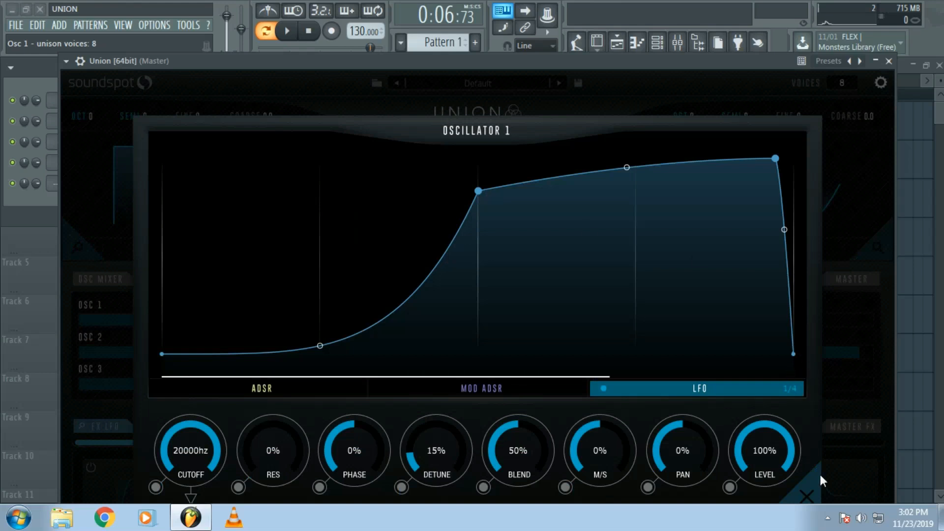
click(809, 492)
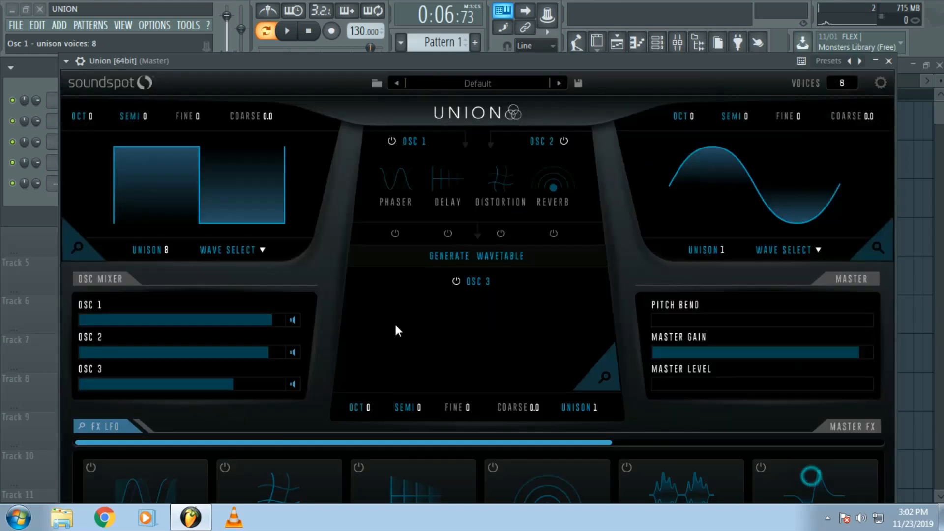
click(76, 249)
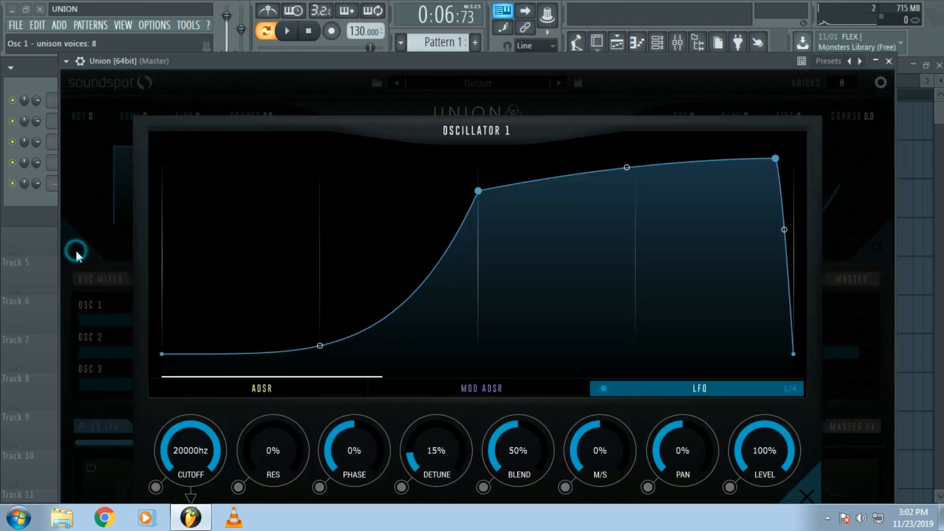
drag(440, 63, 450, 30)
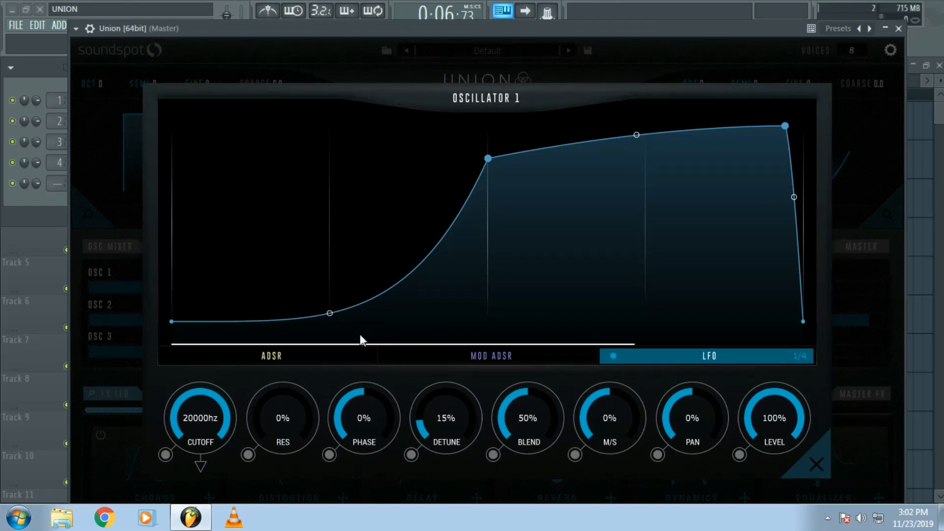
- Shape oscillator 1's ADSR envelope with a sustain level of about 60% and the release ending at about 0.5 s
click(328, 357)
drag(486, 126, 359, 149)
drag(367, 321, 432, 323)
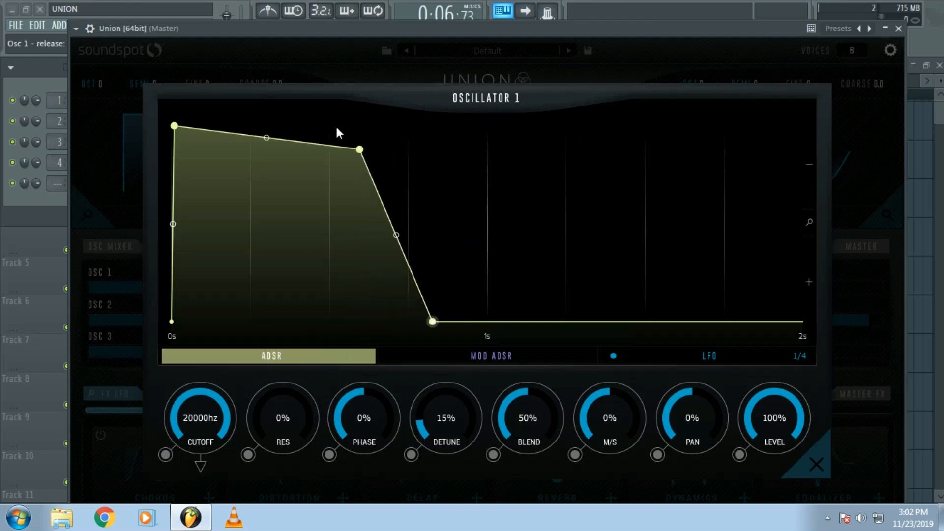
drag(364, 146, 248, 205)
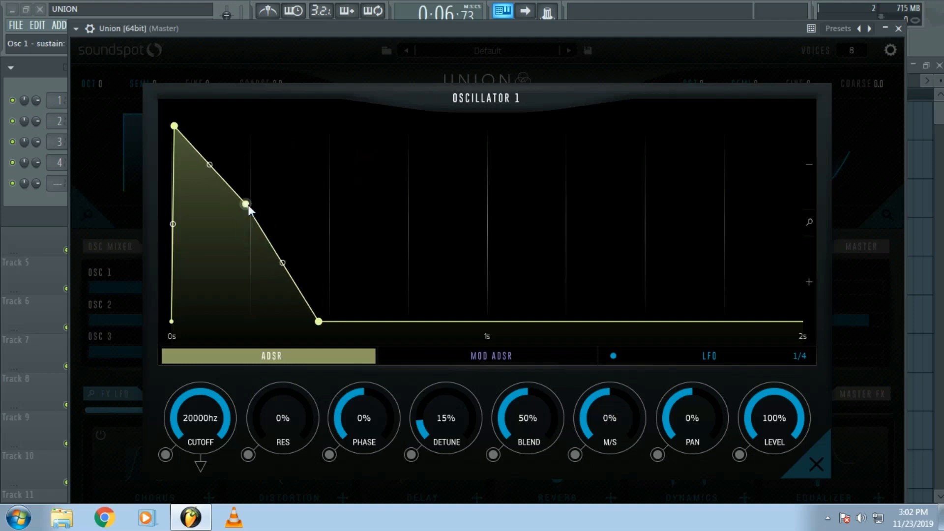
drag(320, 323, 331, 322)
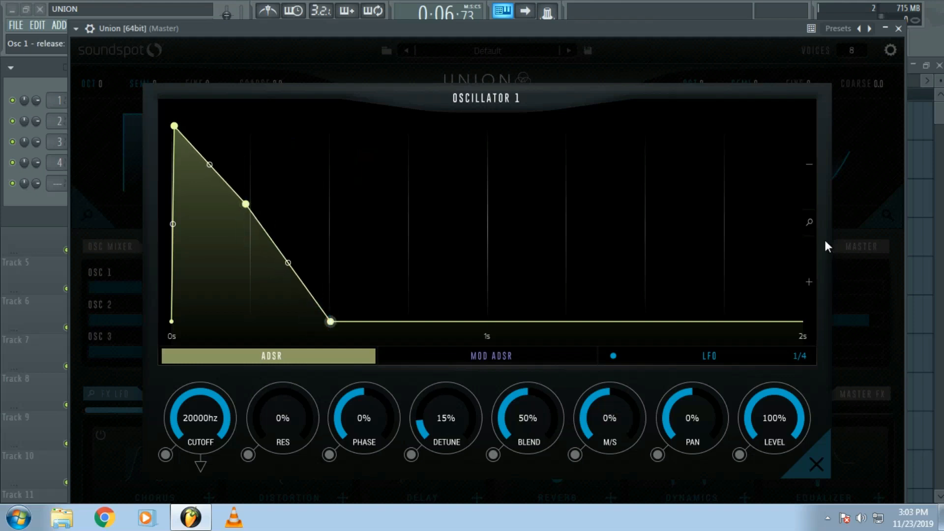
drag(811, 221, 815, 132)
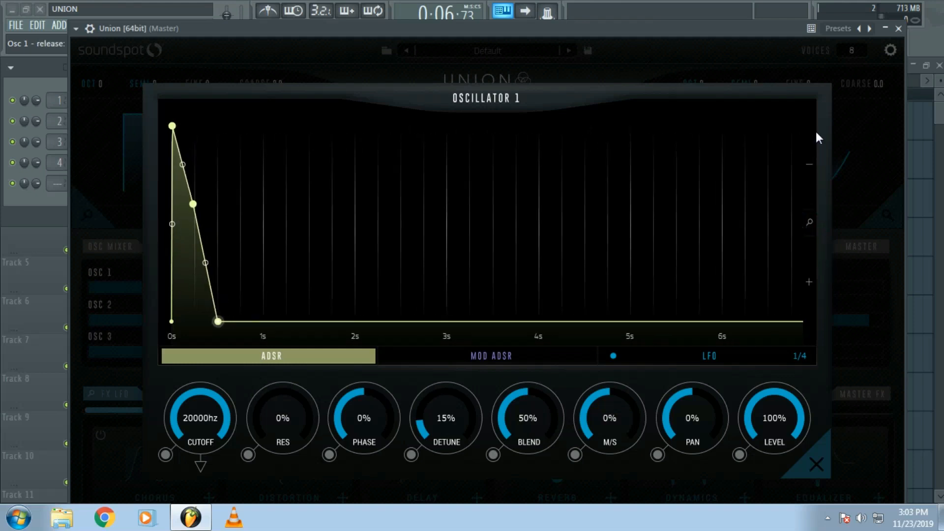
mouse_move(811, 187)
mouse_down()
mouse_move(811, 222)
mouse_move(811, 184)
mouse_up()
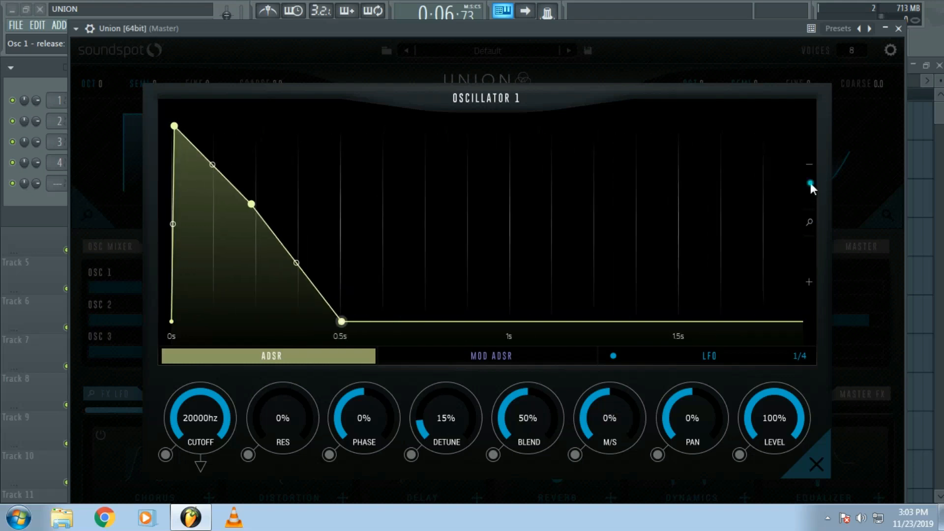
drag(810, 222, 815, 240)
- Reshape oscillator 1's MOD ADSR envelope with a gentler decay curve and adjusted decay and release points
click(452, 356)
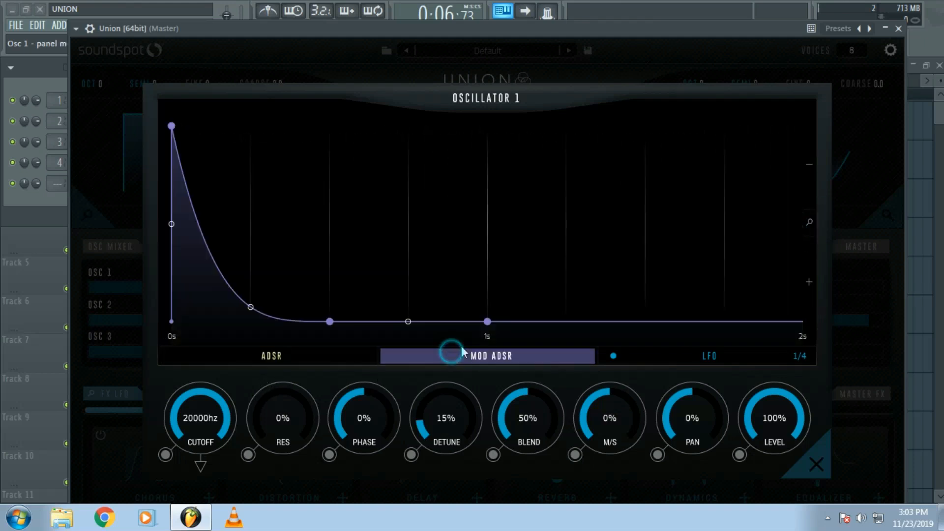
drag(251, 309, 254, 285)
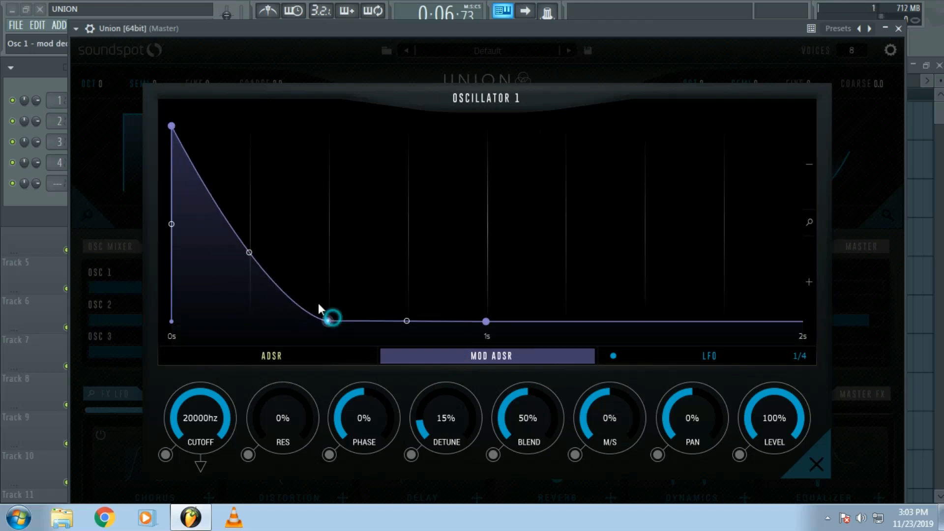
drag(329, 319, 383, 321)
- Redraw oscillator 1's LFO curve by moving its first node to the start at full level and adding a dip in the middle
click(671, 358)
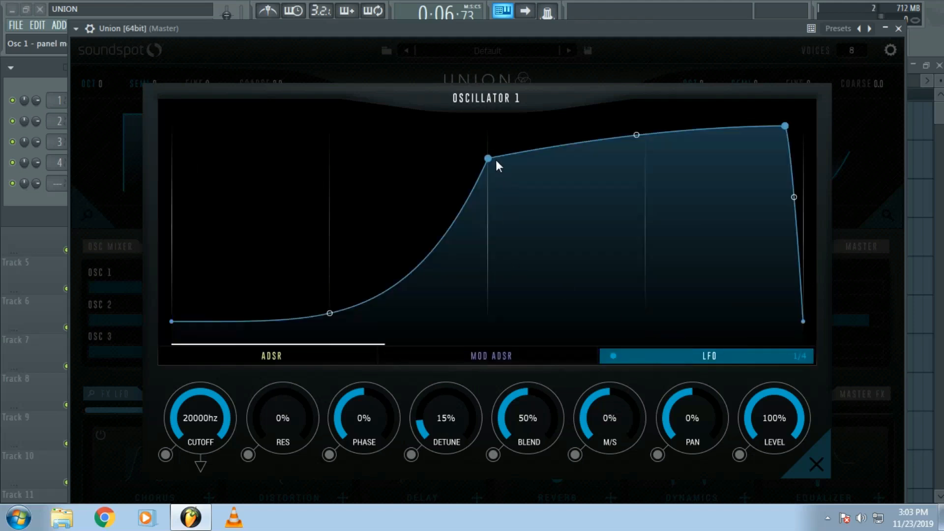
drag(488, 158, 172, 127)
drag(512, 199, 463, 248)
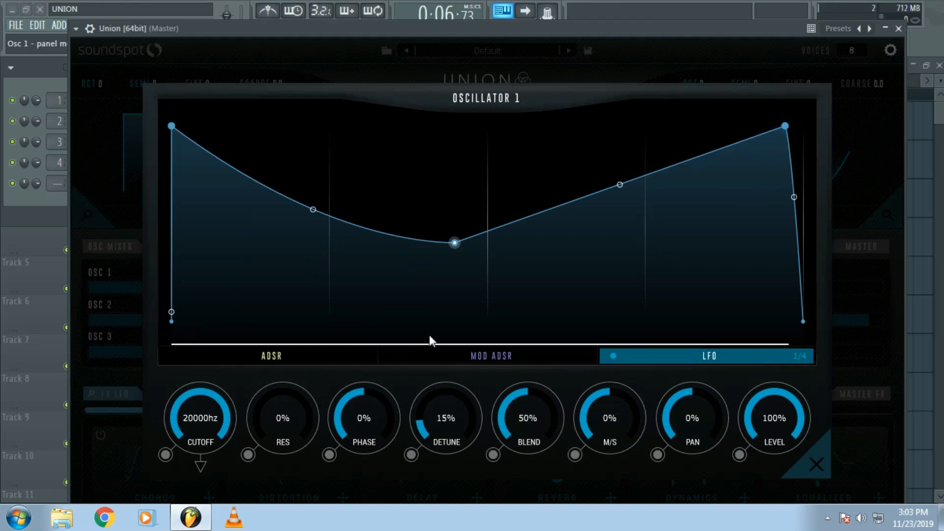
click(498, 355)
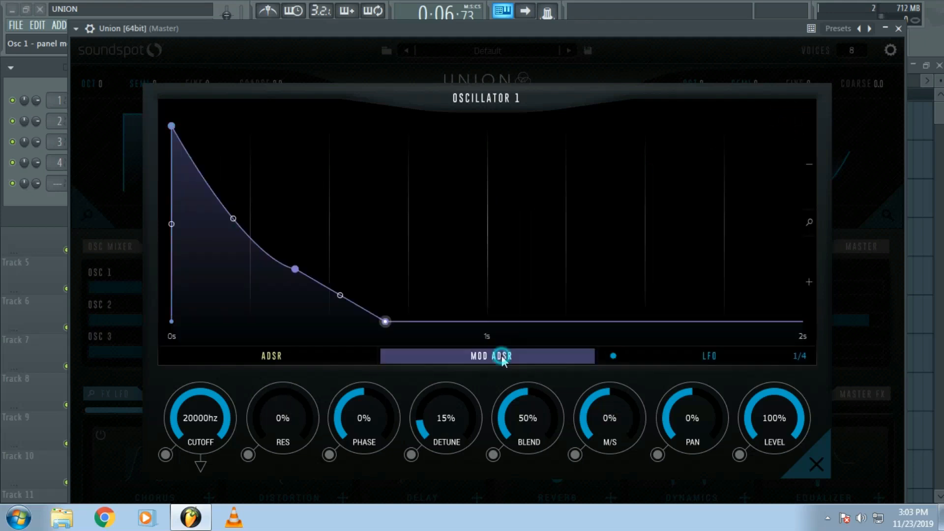
click(697, 358)
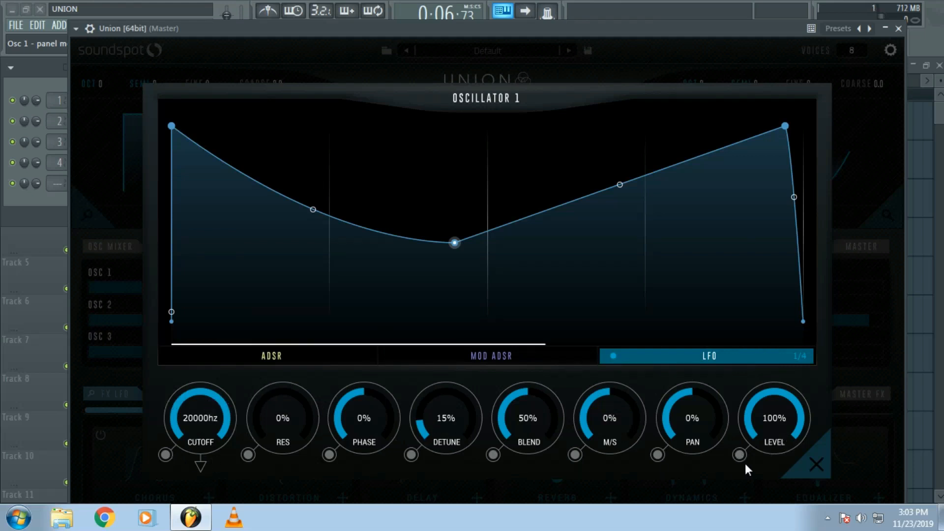
double_click(453, 243)
- Assign the MOD ADSR envelope to oscillator 1's filter cutoff and lower the cutoff to 5458 Hz
click(461, 366)
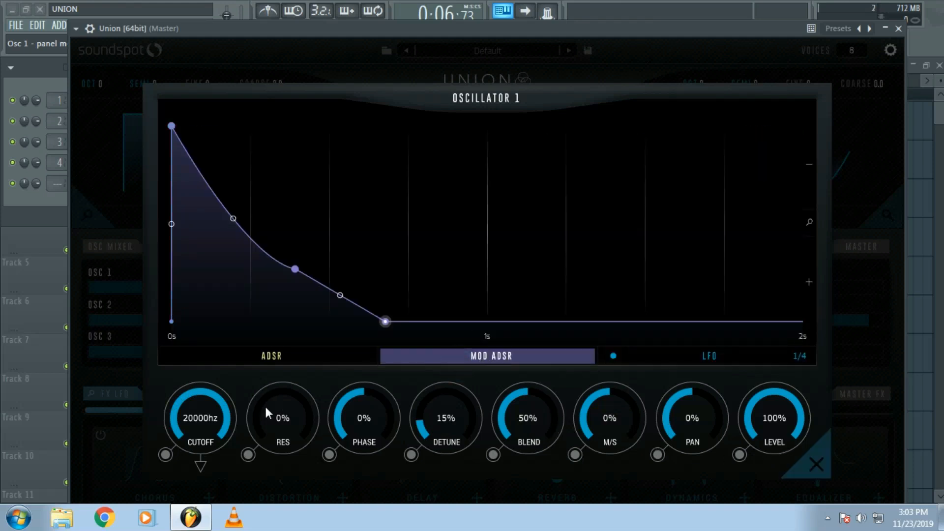
click(166, 456)
drag(200, 426, 196, 491)
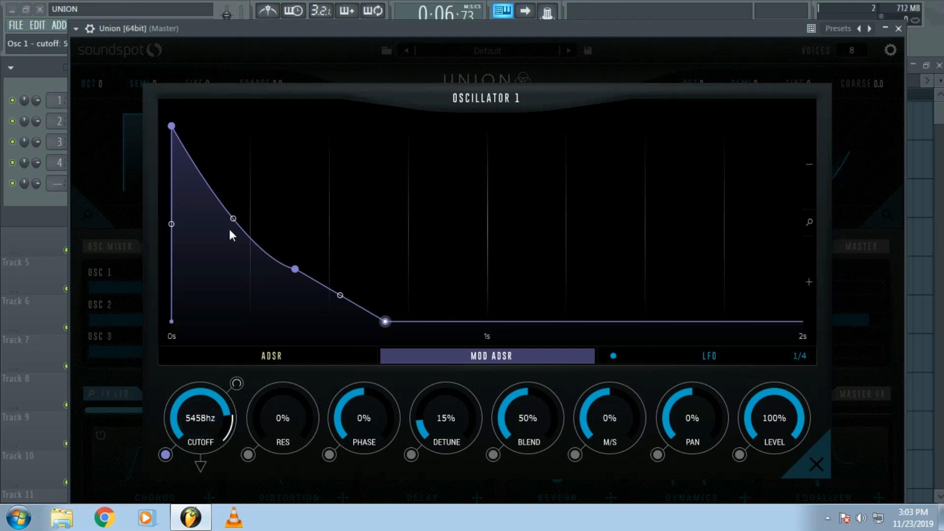
- Switch the cutoff's modulation source to the LFO and display the LFO curve
click(165, 456)
click(701, 359)
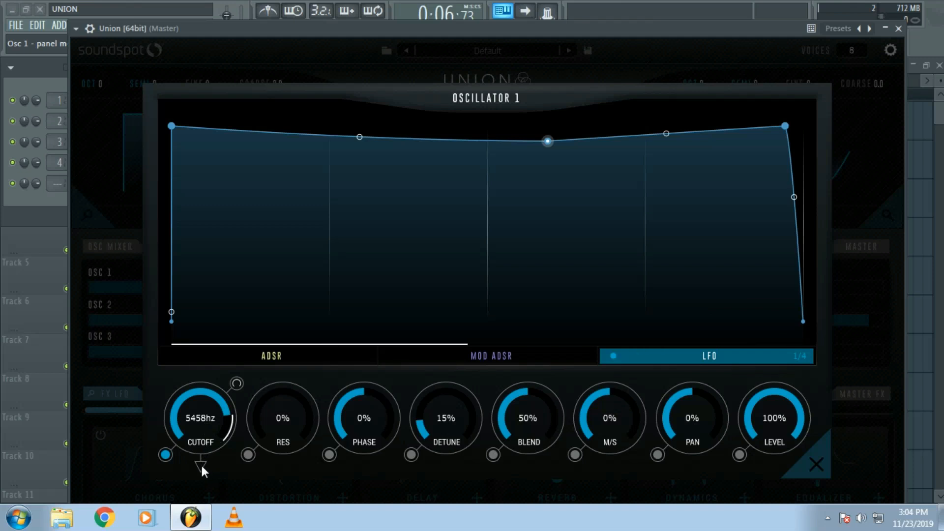
- Set oscillator 1's filter type to LPF 24 and lower the cutoff to 1194 Hz
click(201, 470)
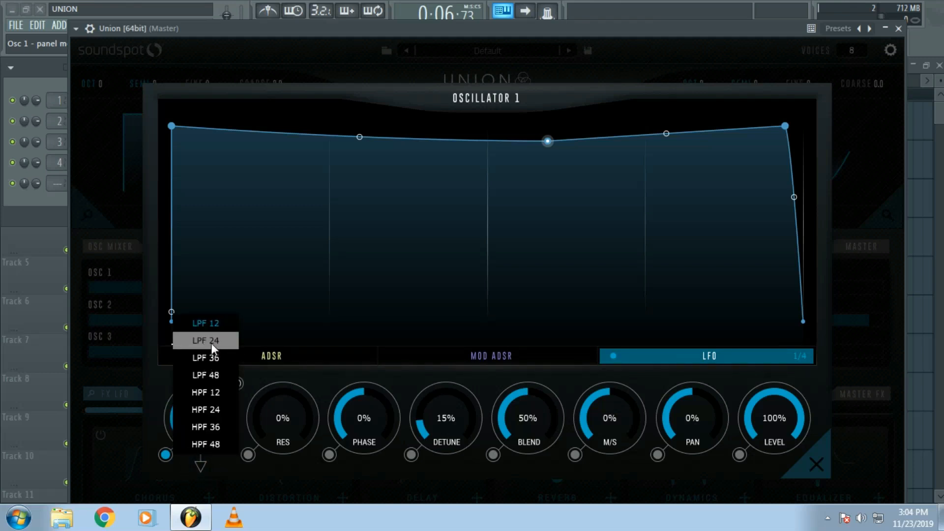
click(212, 348)
drag(205, 419, 187, 433)
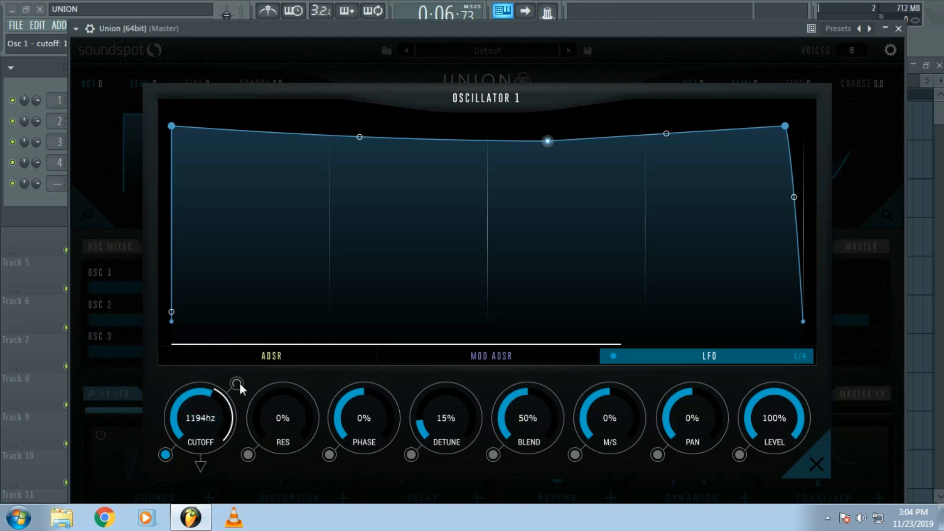
- Lower oscillator 1's cutoff to 906 Hz, narrow its modulation range, and switch its modulation source to the MOD ADSR, displaying that envelope
mouse_move(238, 387)
mouse_down()
mouse_move(238, 404)
mouse_move(238, 379)
mouse_move(239, 424)
mouse_move(237, 399)
mouse_up()
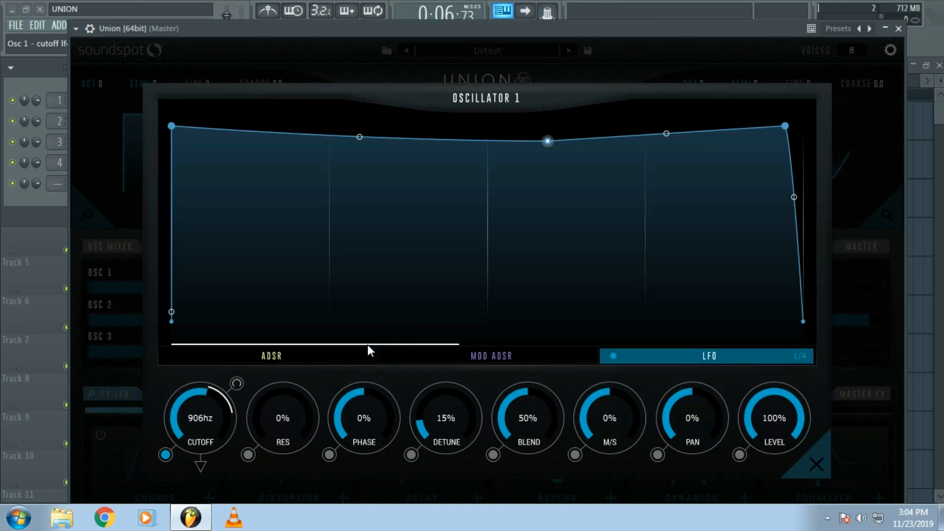
click(165, 455)
click(471, 358)
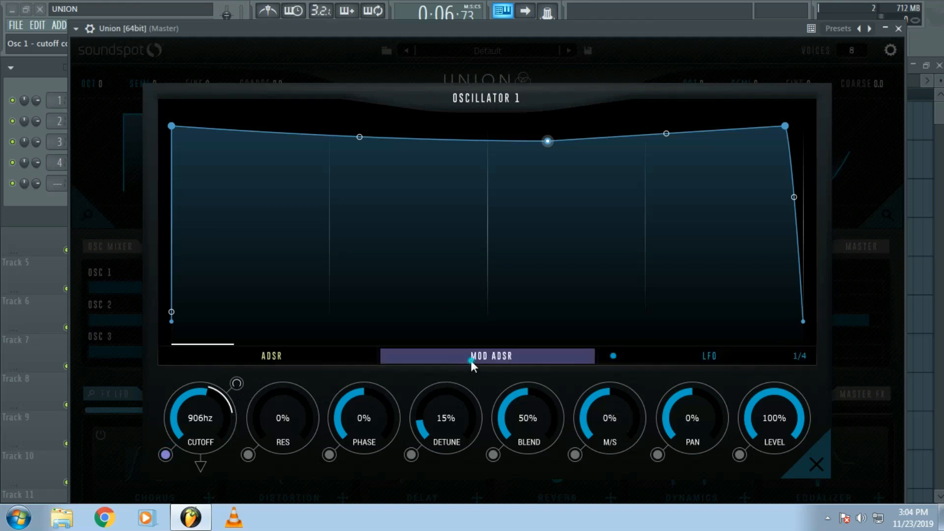
- Shorten the decay and release of oscillator 1's MOD ADSR, widen the cutoff modulation range, and play the pattern
drag(388, 322, 333, 342)
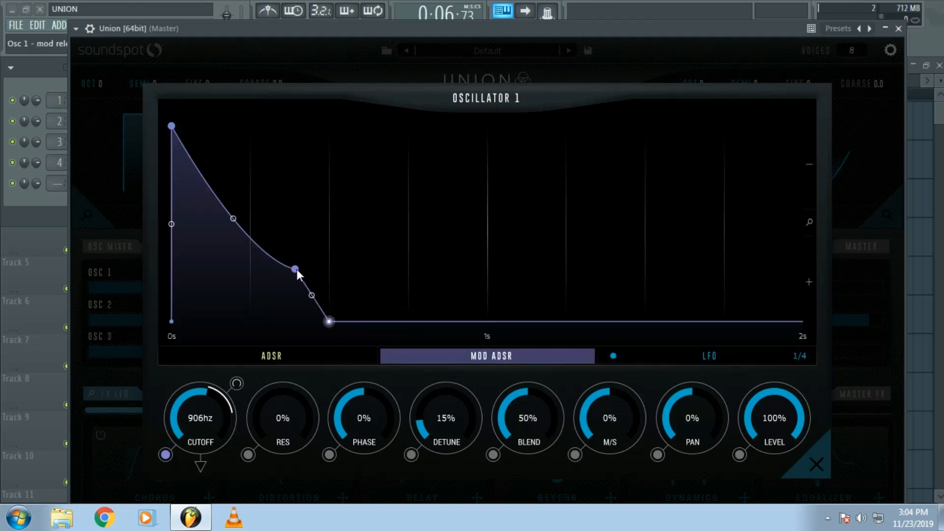
drag(297, 274, 235, 249)
drag(236, 383, 240, 368)
drag(307, 31, 303, 65)
click(287, 32)
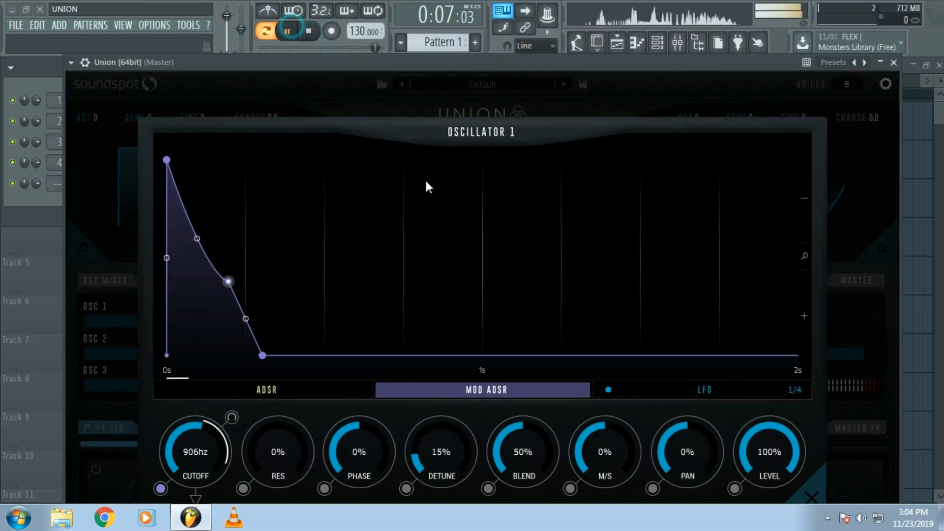
- Return to the main view and switch off oscillators 2 and 3 in the mixer
click(811, 496)
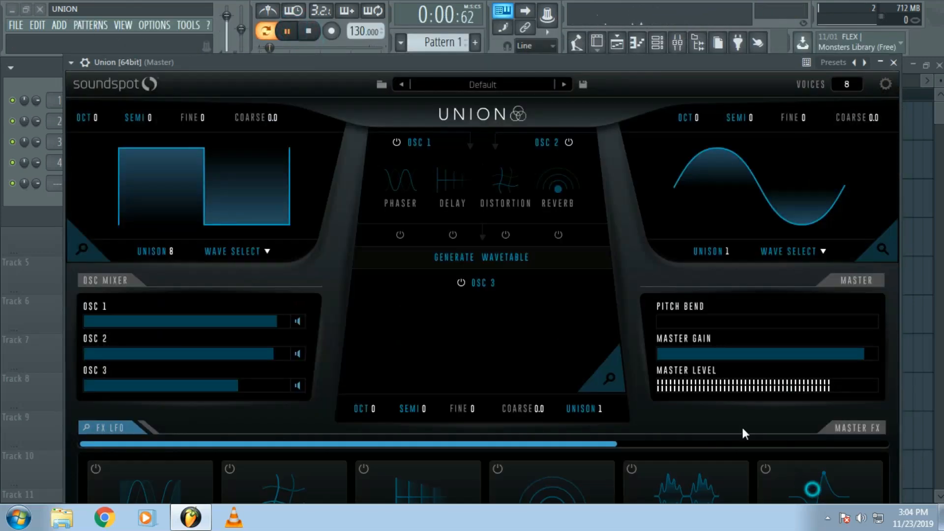
click(298, 353)
click(300, 383)
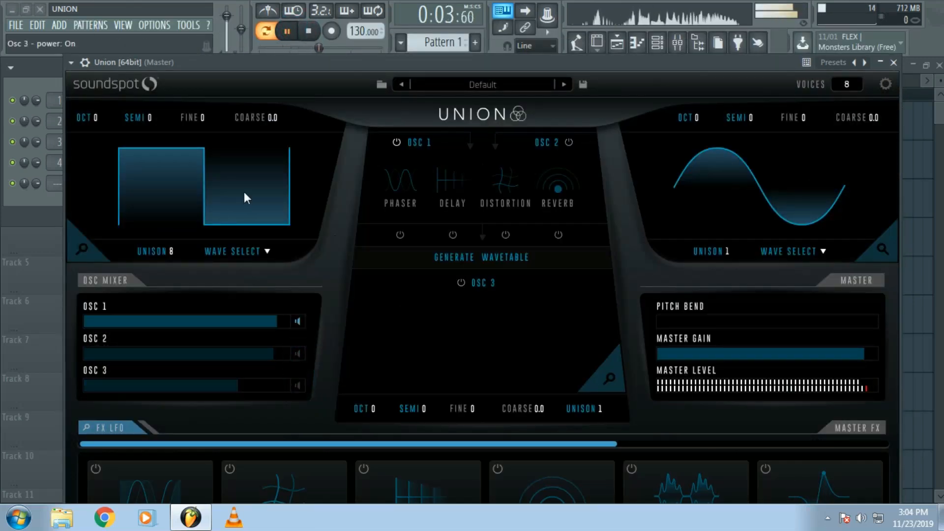
- Reopen oscillator 1's editor, slightly lengthen its MOD ADSR release and attack, and pause playback
click(82, 249)
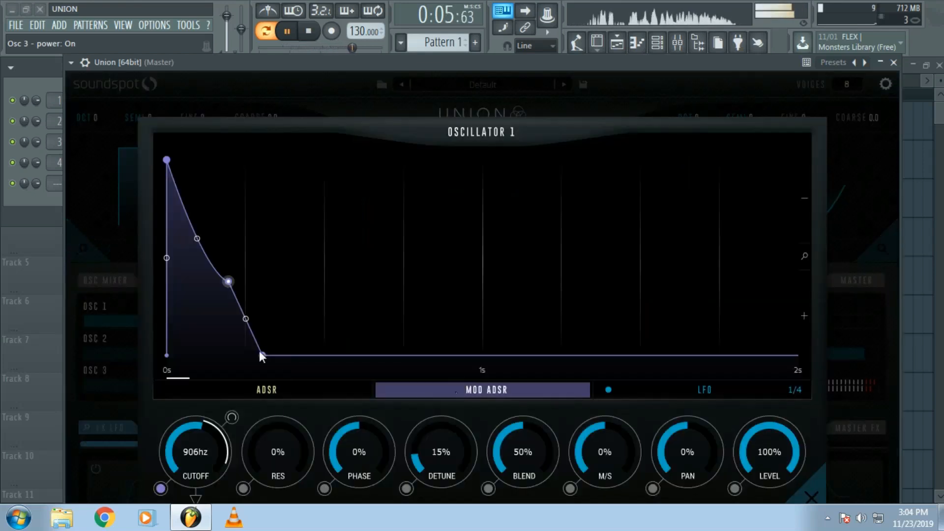
drag(262, 354, 281, 314)
drag(167, 159, 173, 159)
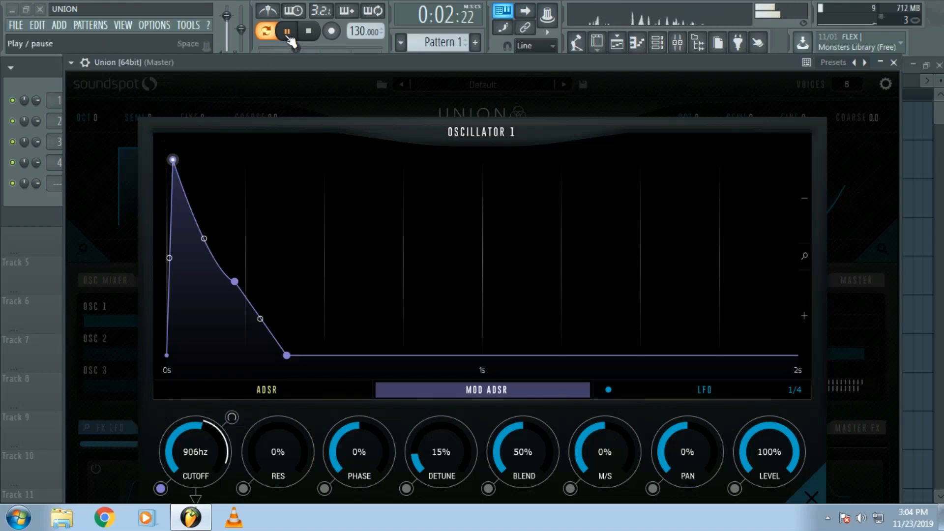
key(space)
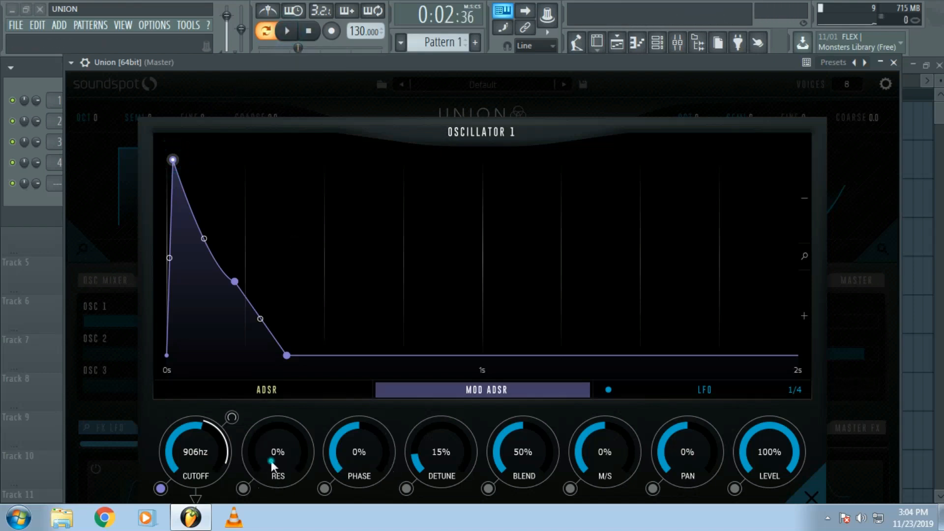
- Set oscillator 1's filter resonance to 8%, audition the pattern, and reduce the resonance to 5%
mouse_move(271, 465)
mouse_down()
mouse_move(271, 442)
mouse_move(282, 461)
mouse_up()
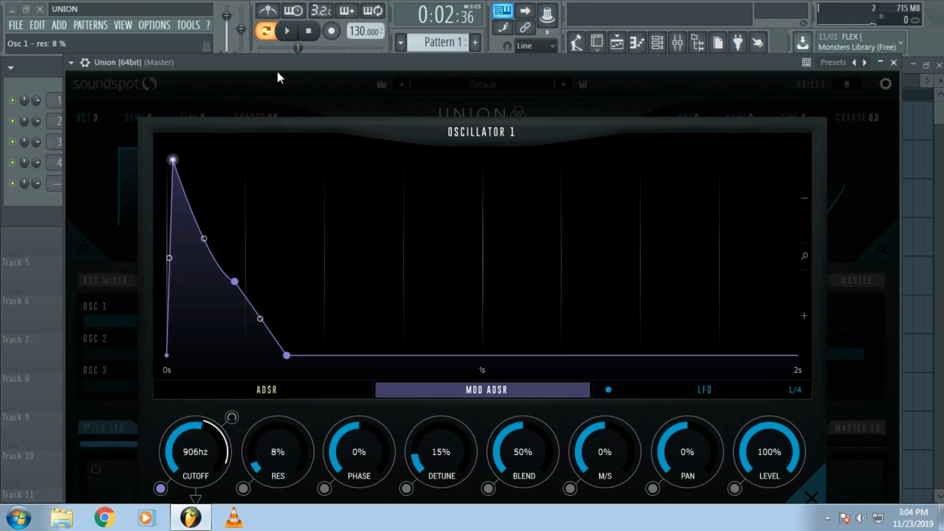
click(289, 35)
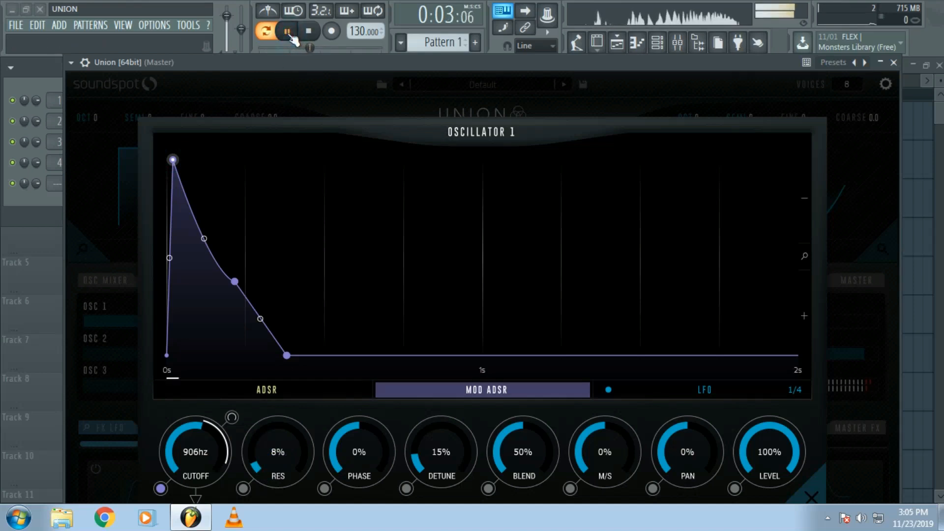
drag(270, 450, 270, 449)
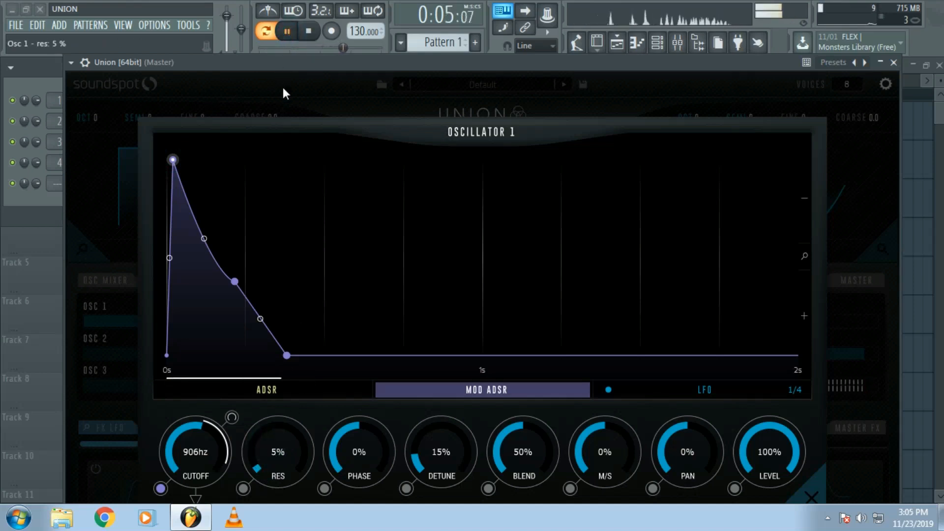
click(290, 34)
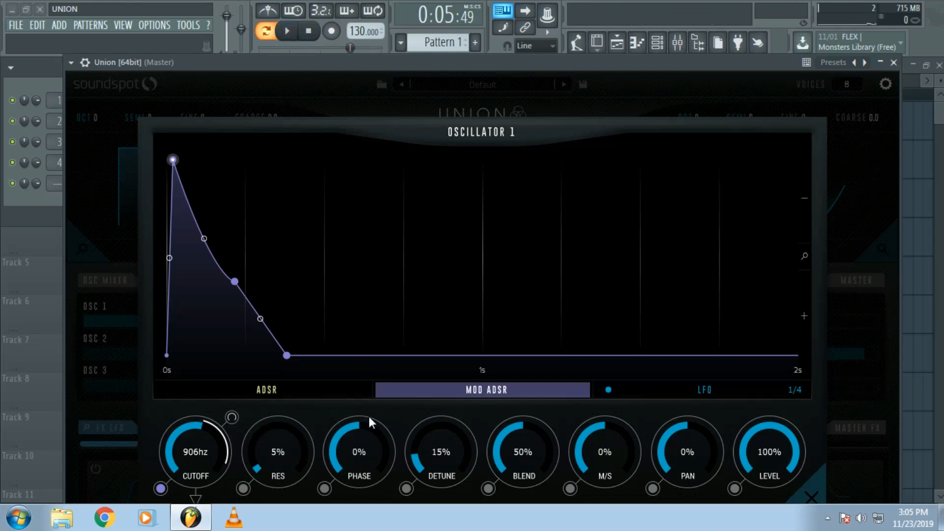
- Assign the MOD ADSR to oscillator 1's phase, raise the modulation range above the 0% base value, and audition the pattern
mouse_move(358, 450)
mouse_down()
mouse_move(355, 464)
mouse_move(358, 457)
mouse_up()
click(325, 490)
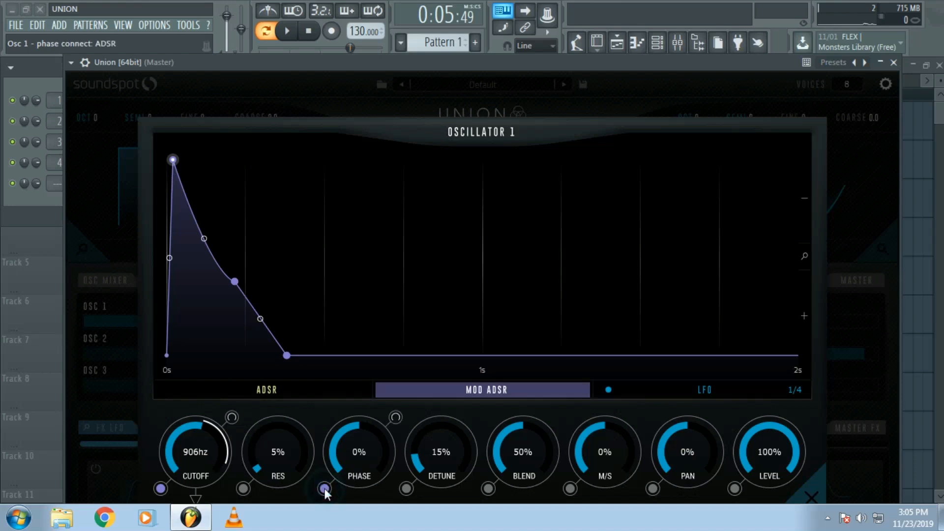
drag(396, 417, 405, 381)
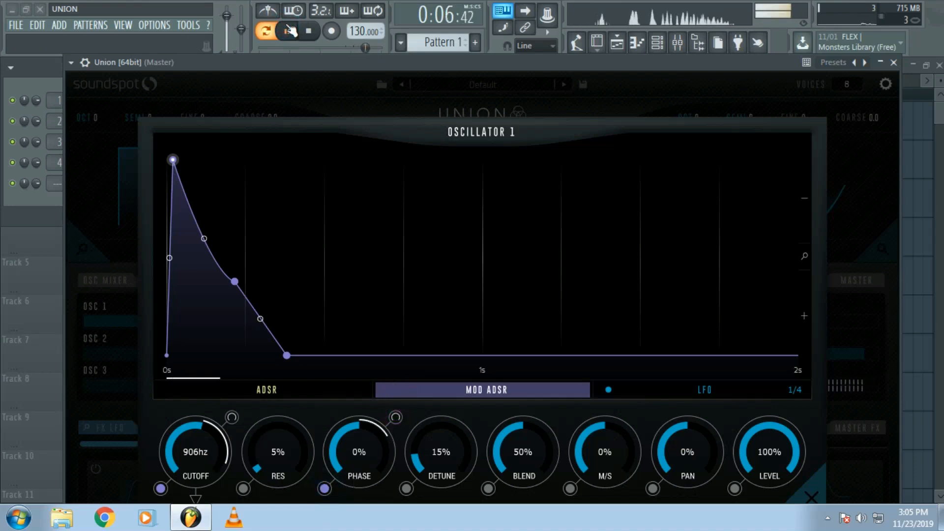
click(291, 30)
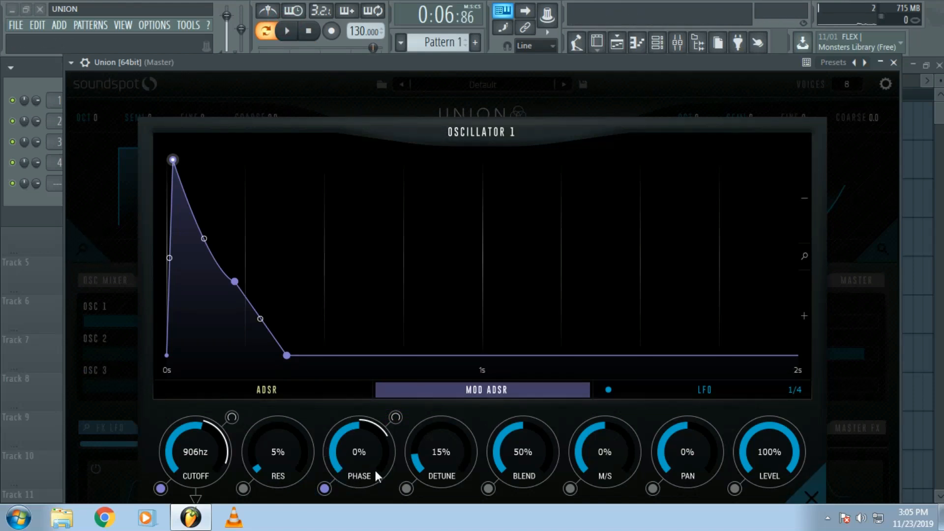
- Switch oscillator 2 back on in the mixer and give it a square waveform with 8 unison voices
click(810, 496)
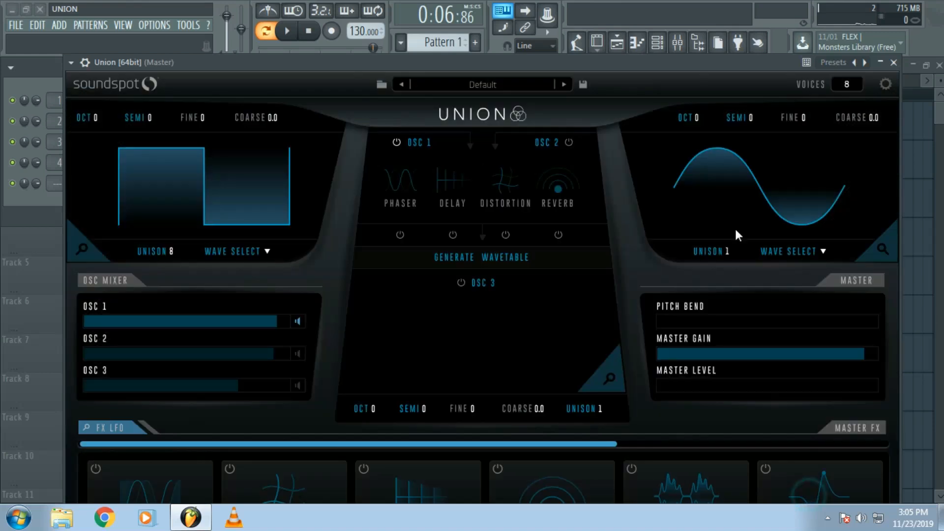
click(298, 353)
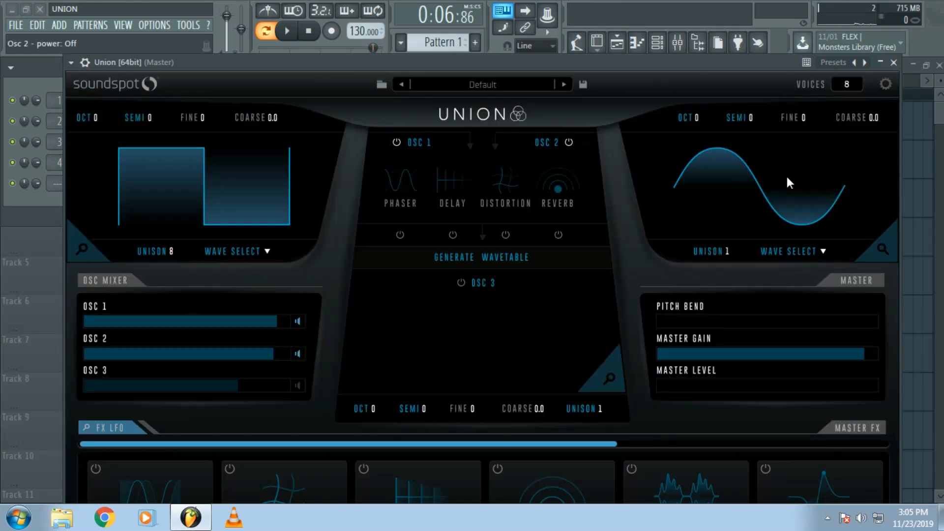
click(810, 252)
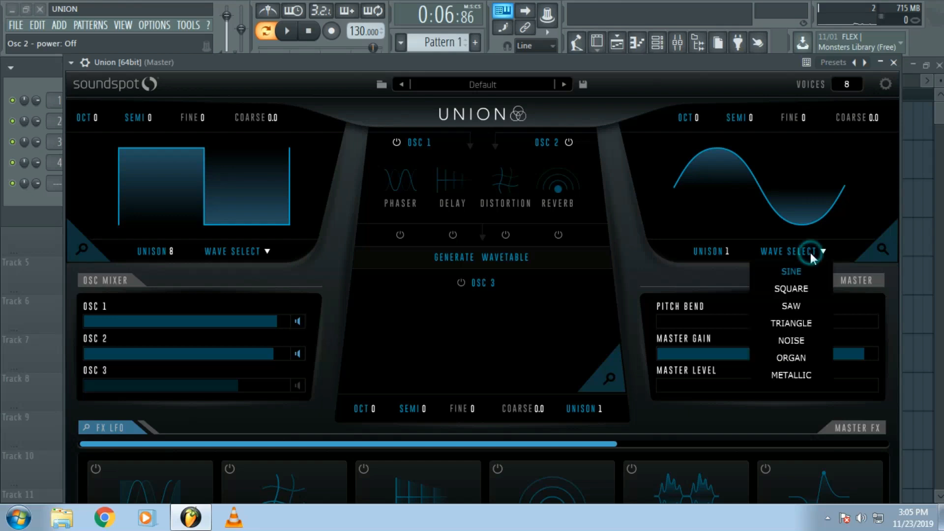
click(807, 289)
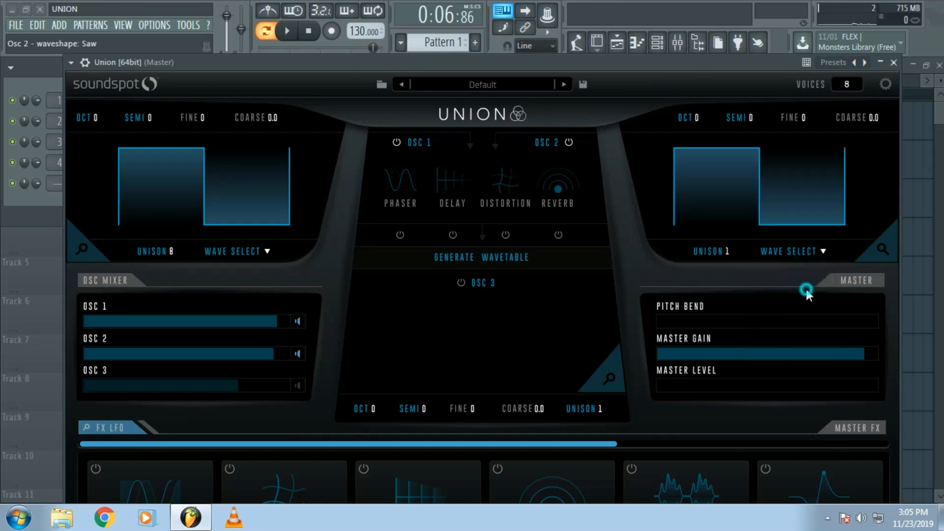
drag(721, 255, 737, 205)
- Change oscillator 2's waveform to triangle and audition the pattern from the start
click(810, 253)
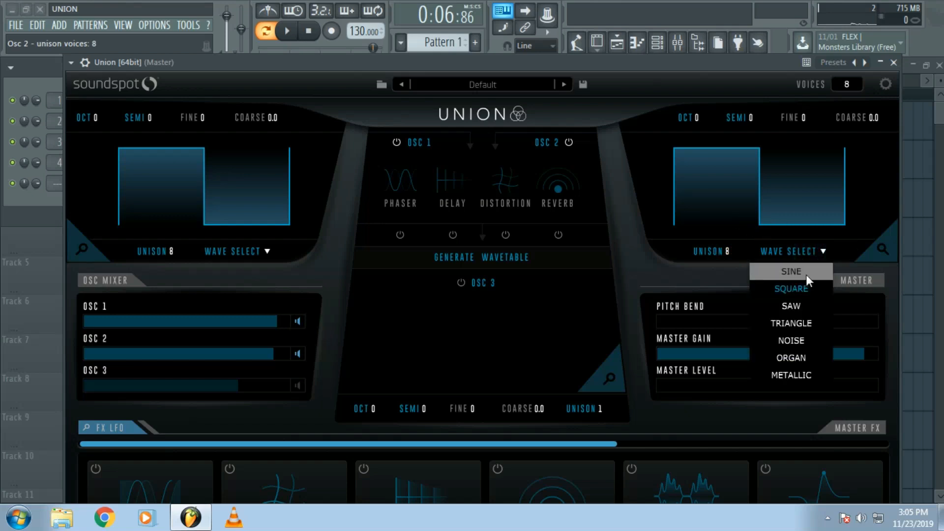
click(801, 323)
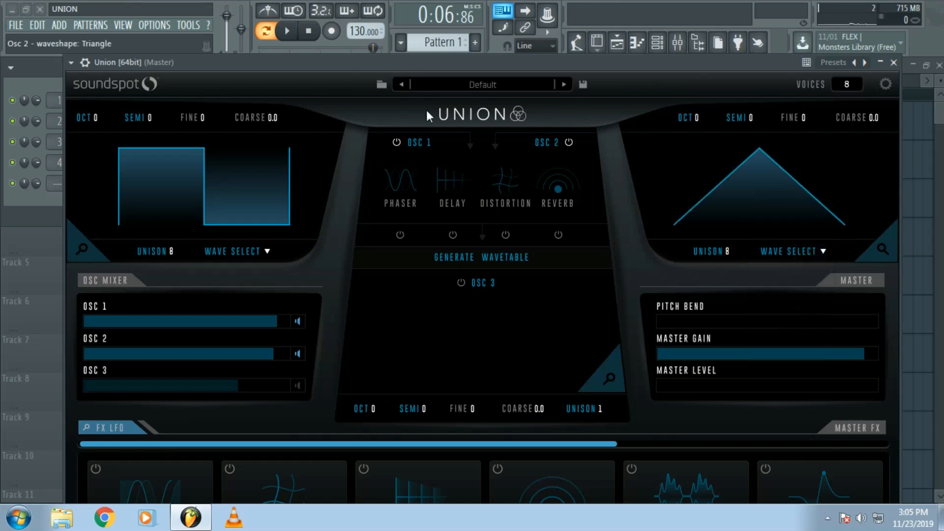
click(314, 34)
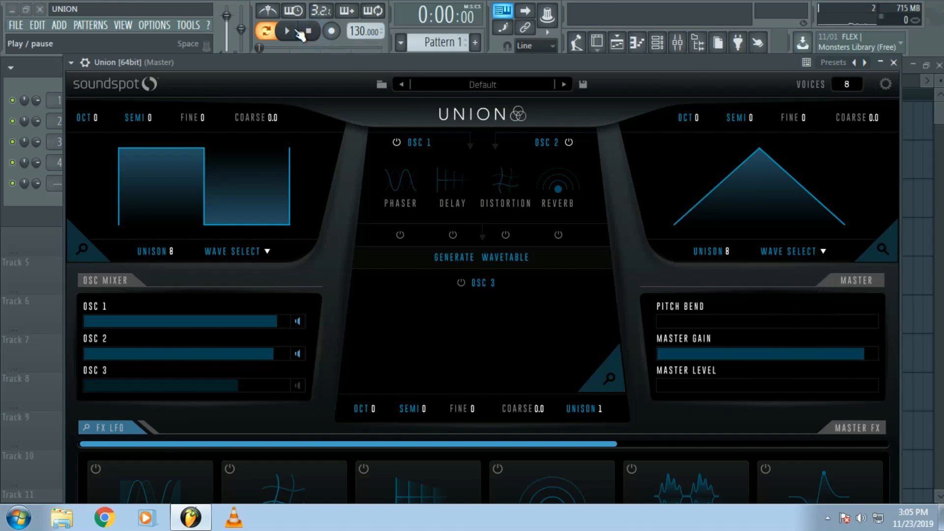
click(294, 32)
click(295, 32)
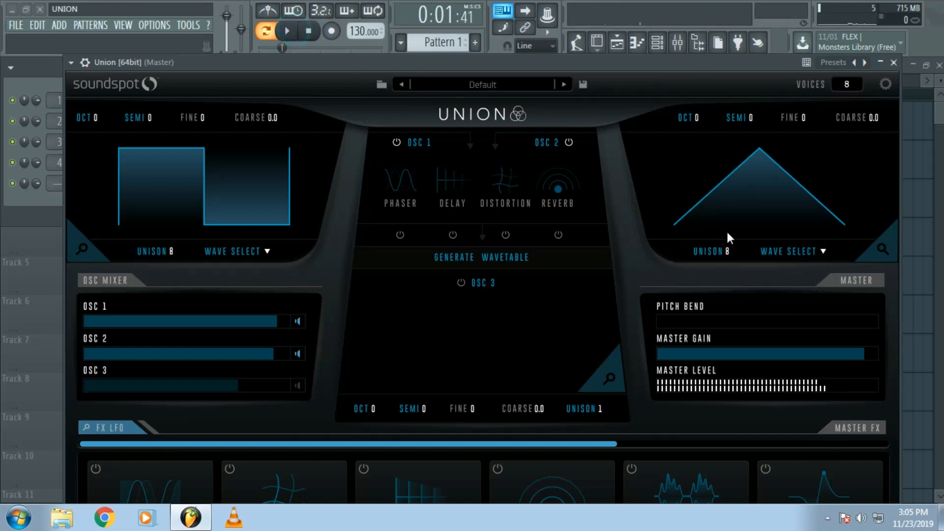
- In oscillator 2's editor, display the MOD ADSR, lower the cutoff to 1963 Hz, and assign the MOD ADSR to it
click(883, 248)
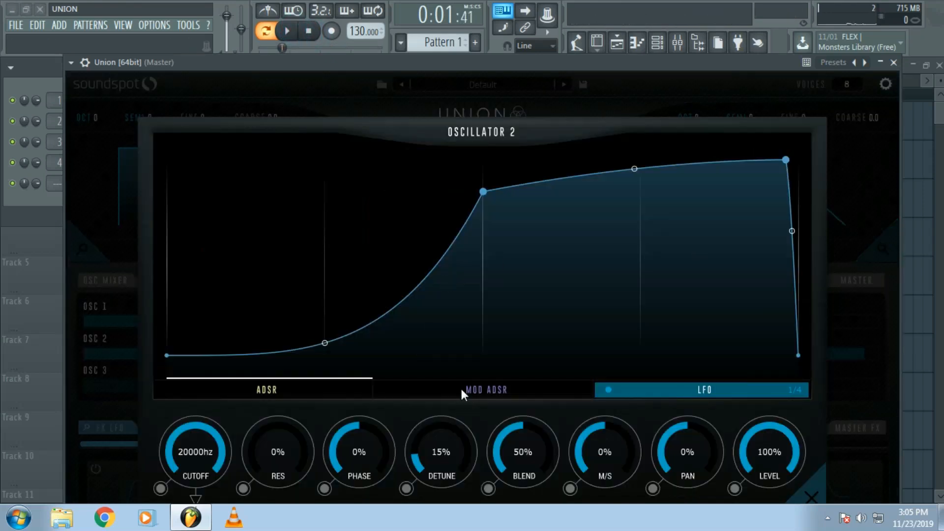
click(460, 389)
drag(207, 450, 159, 484)
click(159, 494)
click(159, 493)
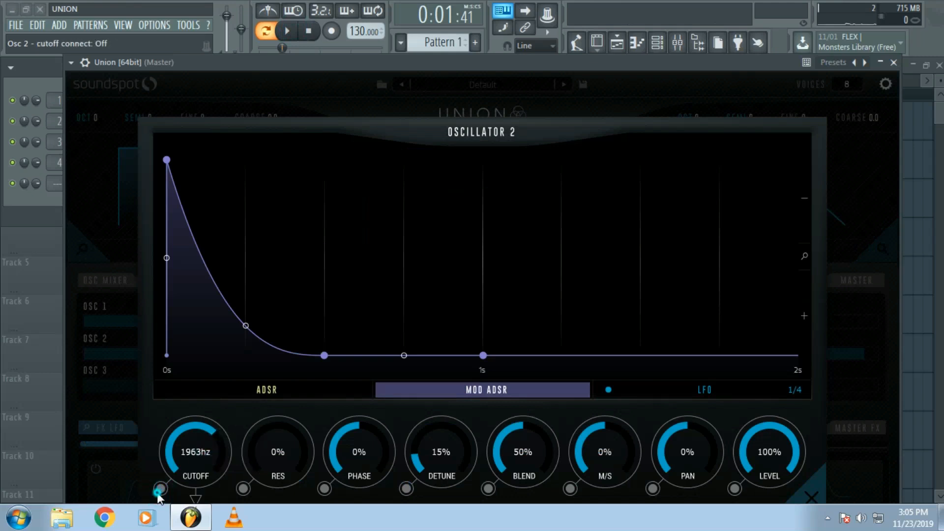
click(158, 493)
click(159, 493)
click(159, 493)
click(158, 493)
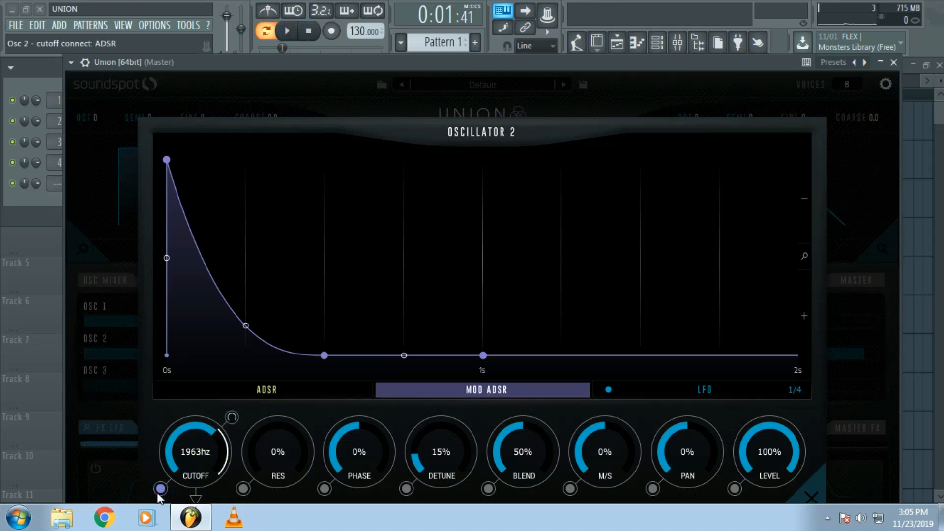
- During playback, lower oscillator 2's cutoff to 931 Hz and set its modulation range to 4.3 kHz
click(287, 31)
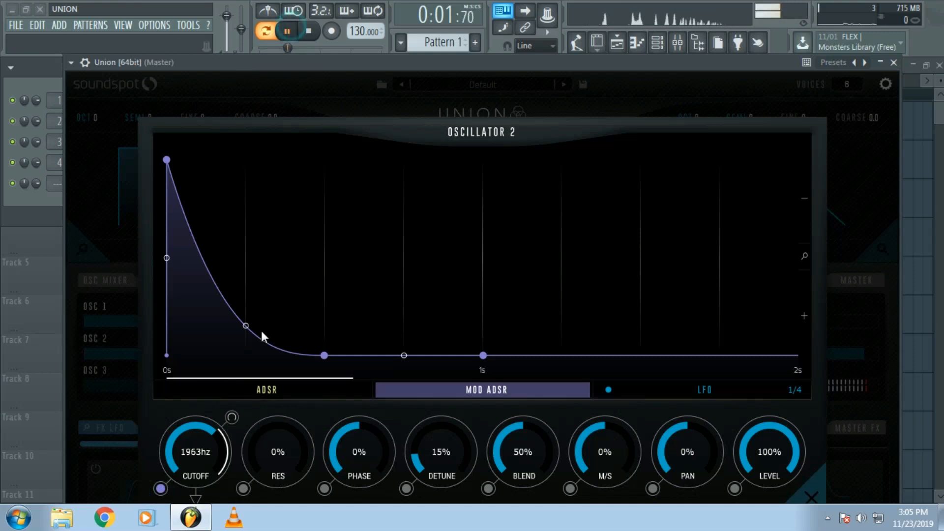
drag(234, 419, 226, 458)
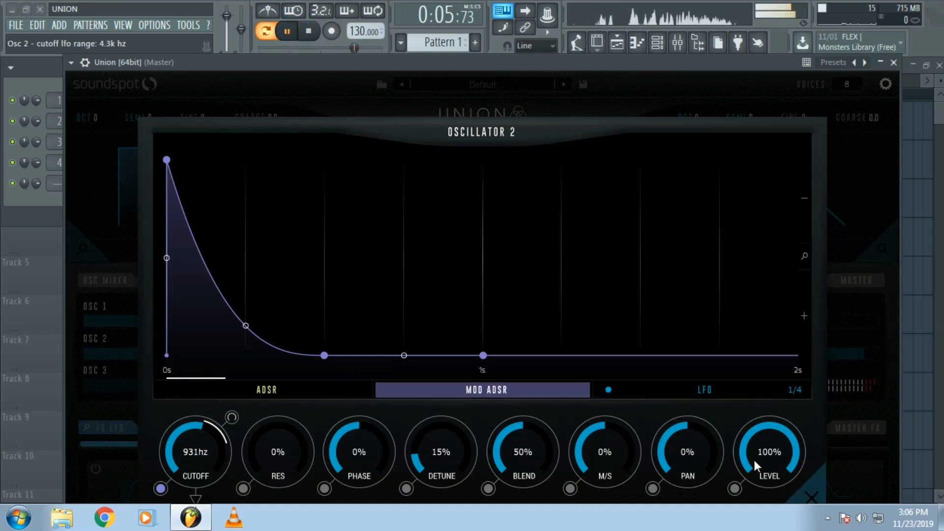
key(space)
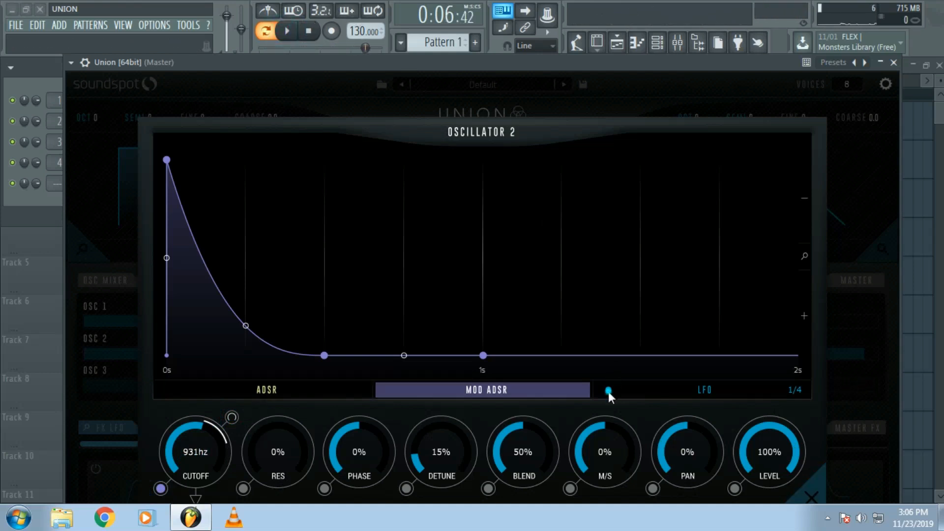
- Cycle through oscillator 2's LFO feel options and leave it on Dotted
click(608, 391)
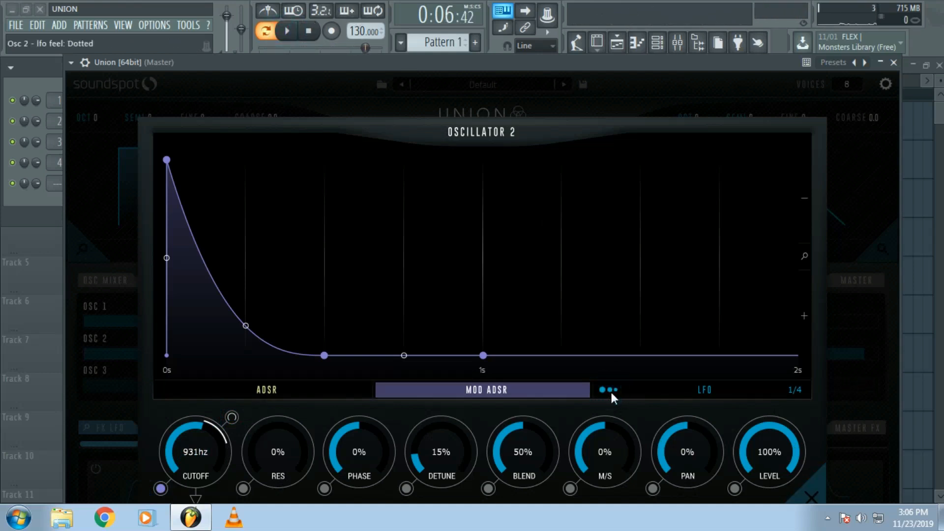
click(611, 393)
click(611, 393)
click(612, 393)
click(611, 393)
click(612, 393)
click(612, 393)
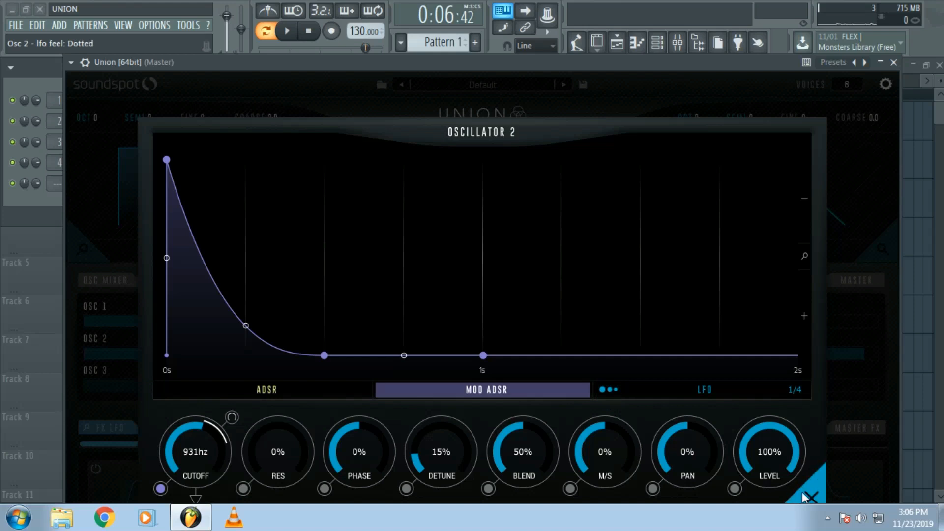
- Display oscillator 2's LFO curve, view the available LFO rates, and return to the main view
click(634, 387)
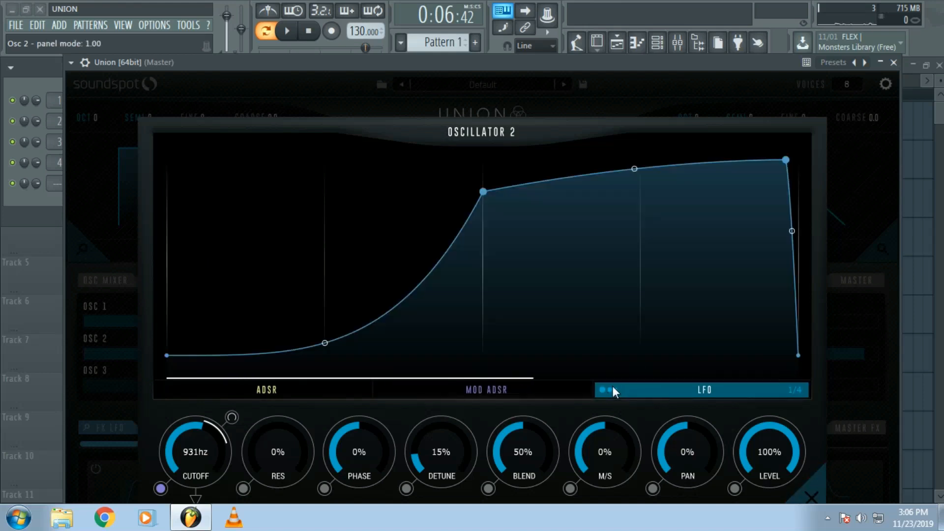
click(795, 390)
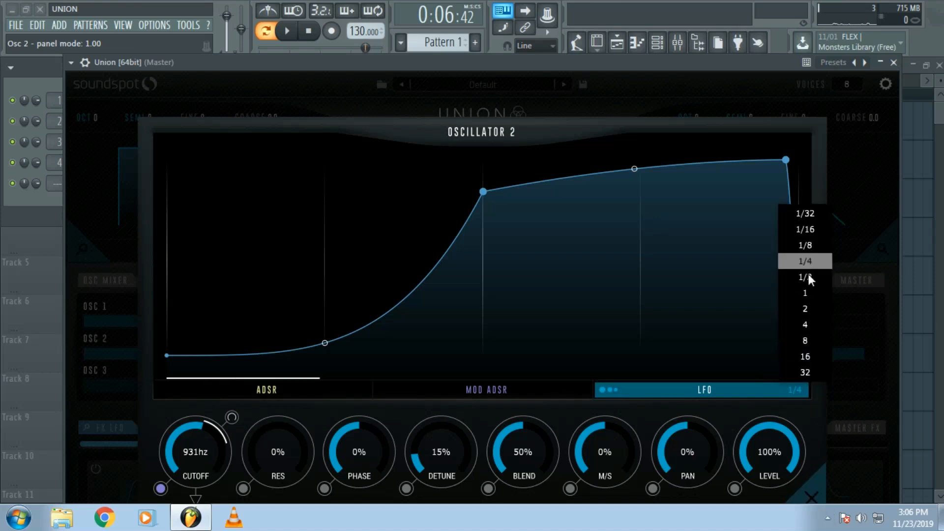
click(812, 497)
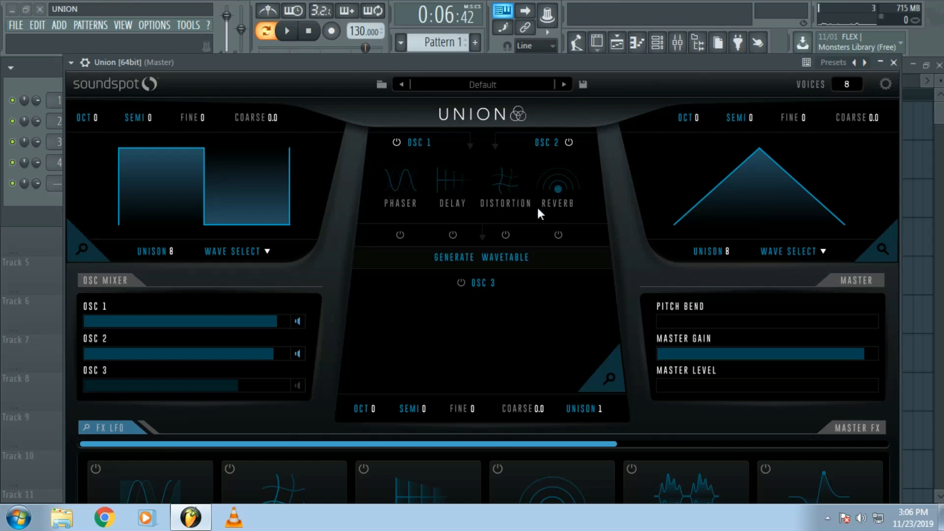
- Enable the phaser and distortion for oscillators 1 and 2, and set the phaser's mix to 15% with playback running
click(401, 235)
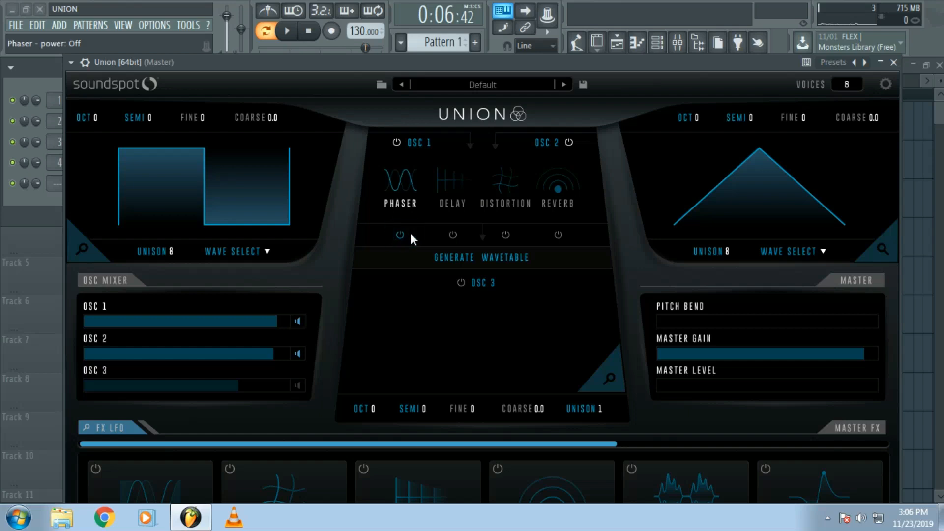
click(507, 234)
click(405, 187)
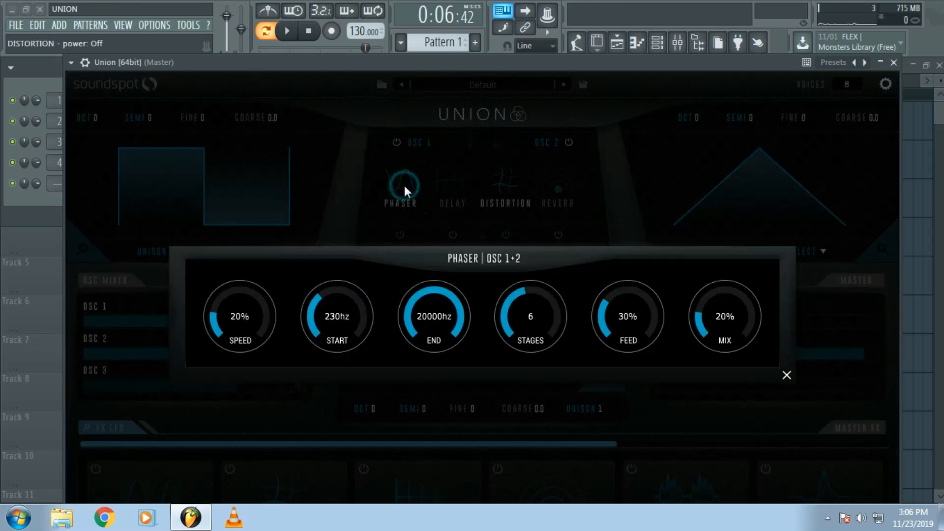
drag(710, 315, 710, 323)
key(space)
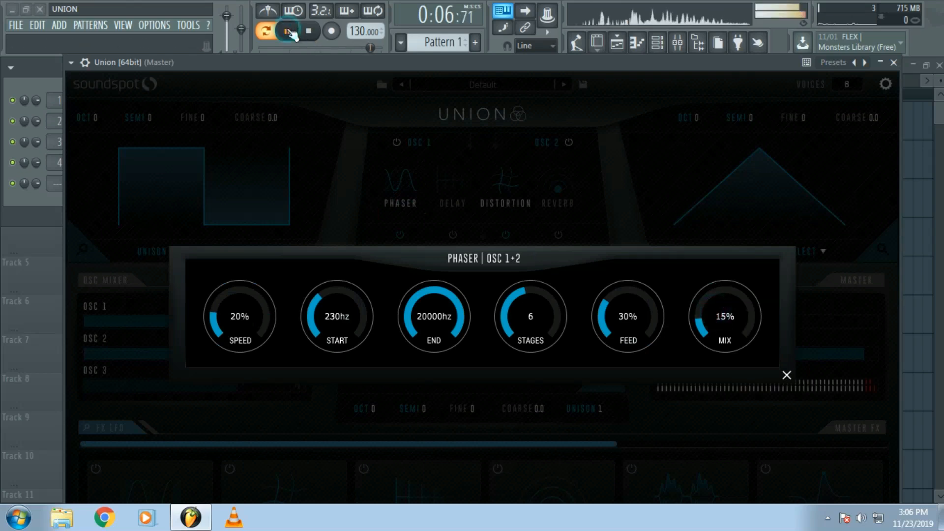
click(787, 375)
- In the distortion settings, set the mix to 14% and the high-pass to 269 Hz, and stop playback
click(506, 186)
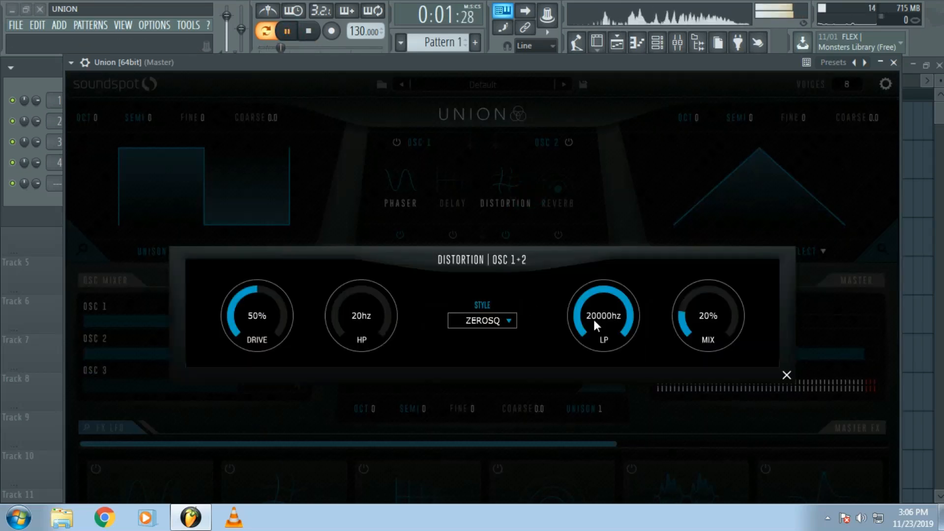
drag(681, 317, 682, 326)
drag(394, 309, 364, 244)
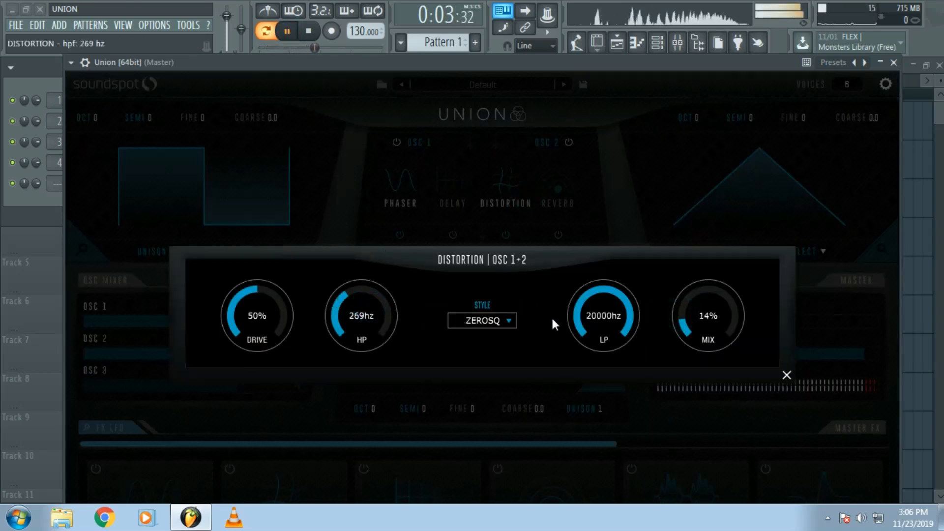
drag(660, 319, 690, 308)
click(785, 369)
click(287, 31)
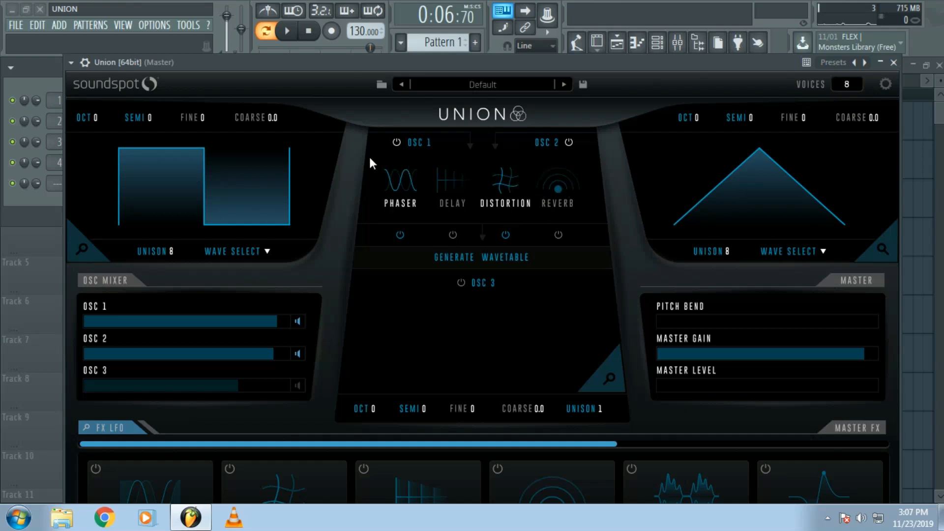
- Generate the oscillator 3 wavetable from oscillators 1 and 2 three times and set its left morph to 0.8
click(474, 256)
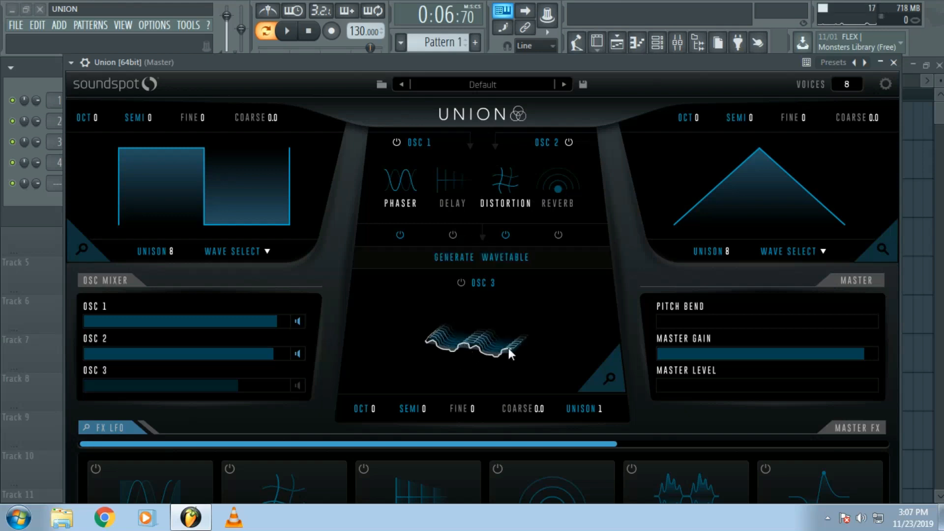
click(498, 262)
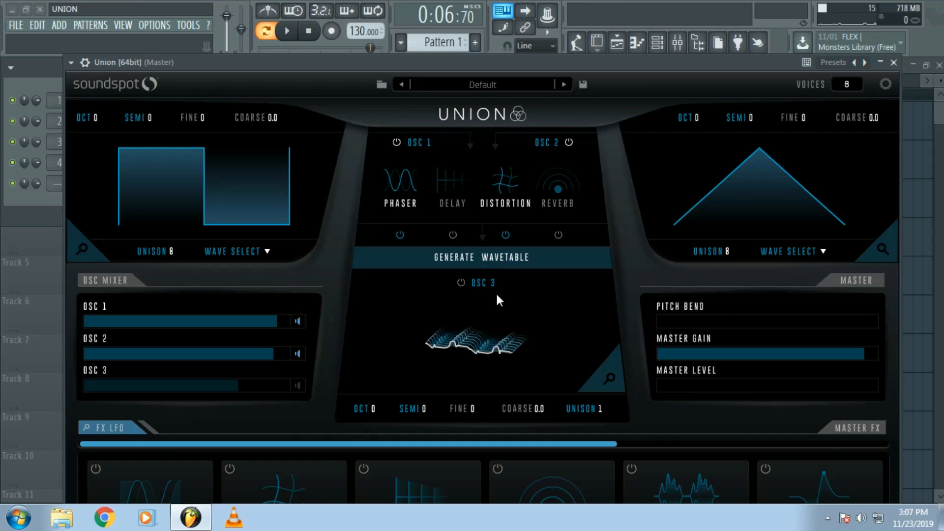
click(488, 259)
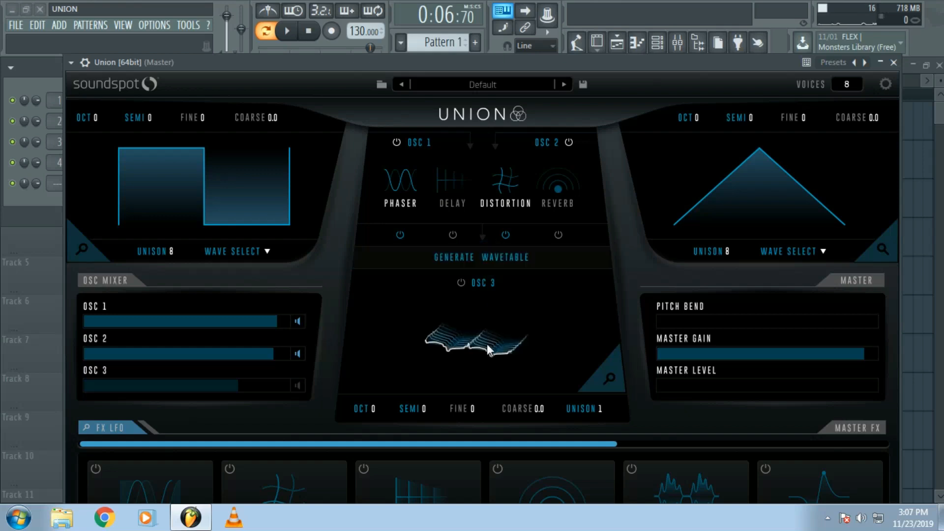
drag(477, 349, 515, 306)
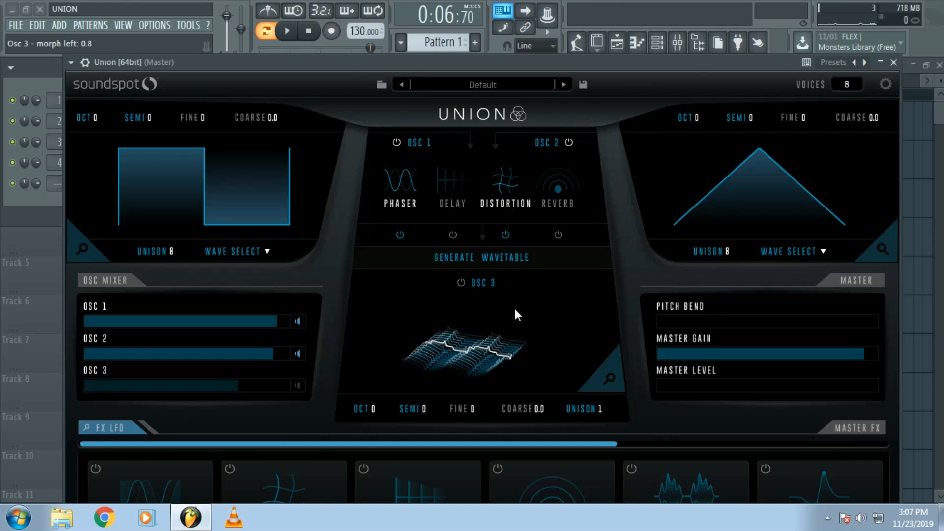
- In oscillator 3's editor, reshape the ADSR with a shorter decay, a sustain of 0.52 and a longer release
click(609, 378)
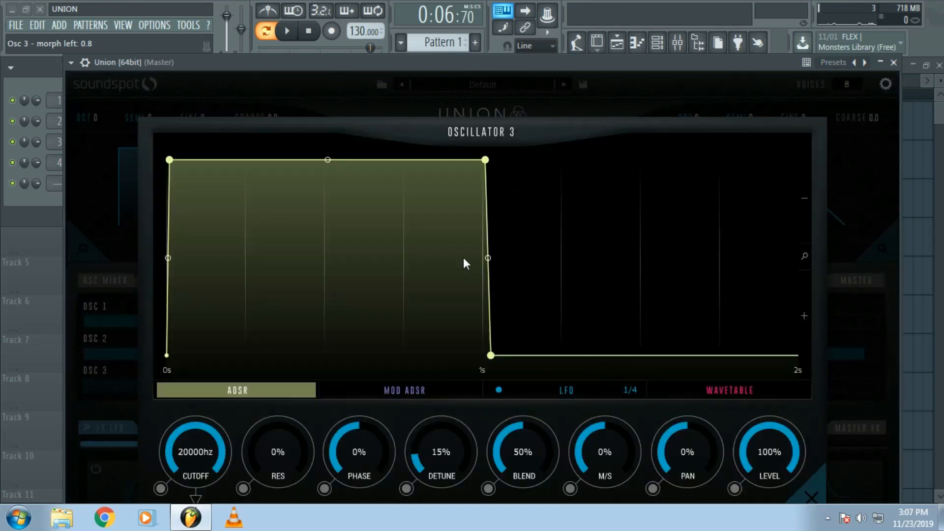
drag(485, 161, 276, 199)
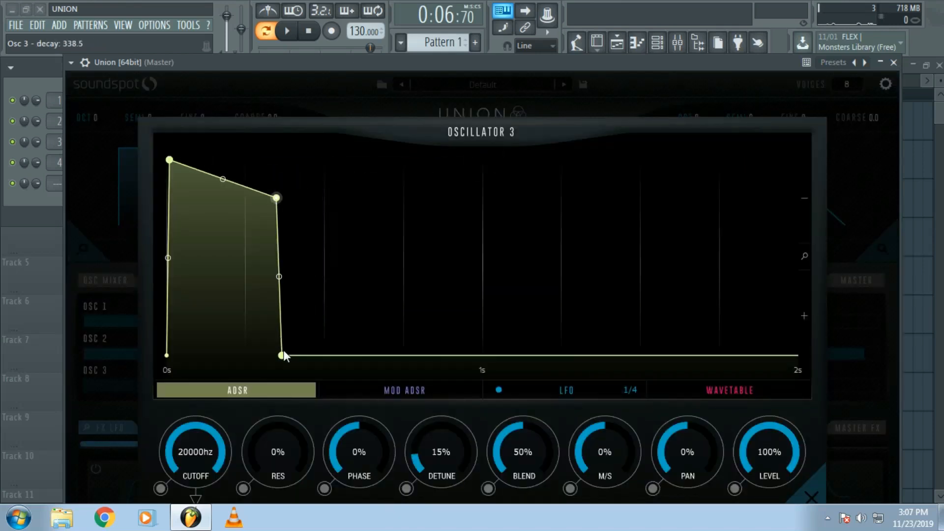
drag(283, 354, 337, 353)
drag(276, 199, 299, 254)
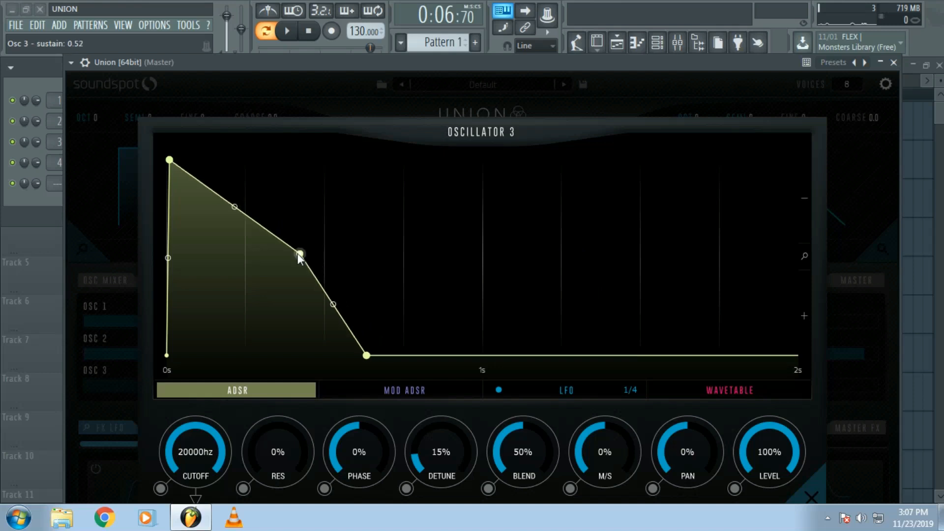
- Lower oscillator 3's cutoff to 3508 Hz and modulate it with the MOD ADSR at a 6.4 kHz range, auditioning during playback
click(399, 393)
drag(219, 446, 197, 479)
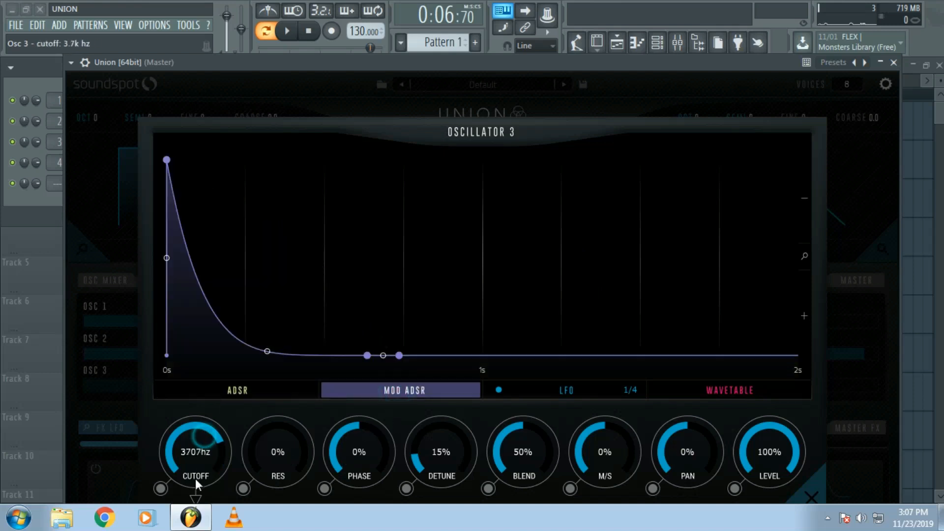
click(288, 33)
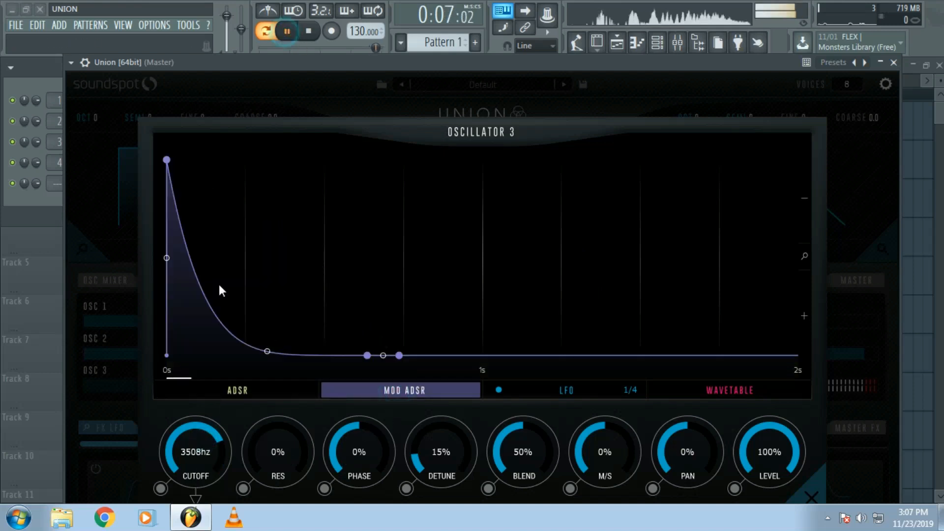
click(160, 488)
mouse_move(232, 416)
mouse_down()
mouse_move(235, 445)
mouse_move(233, 423)
mouse_up()
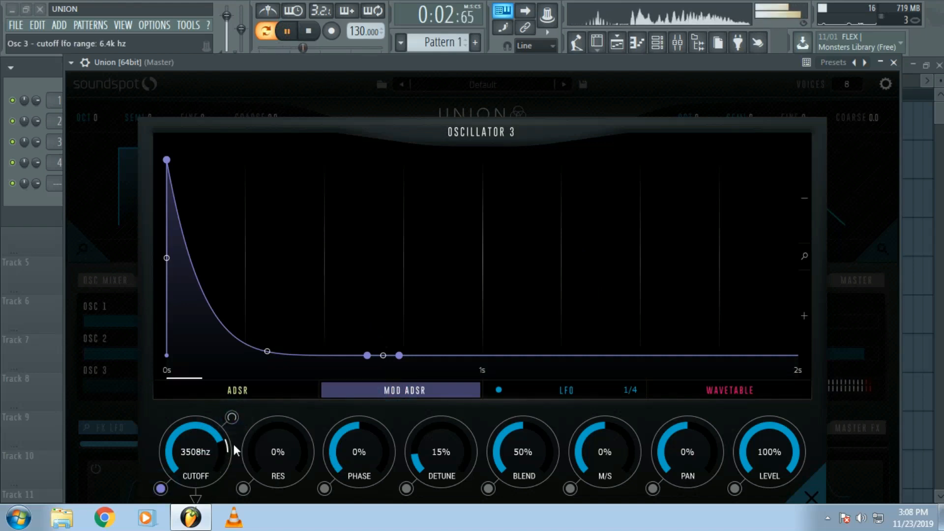
click(813, 497)
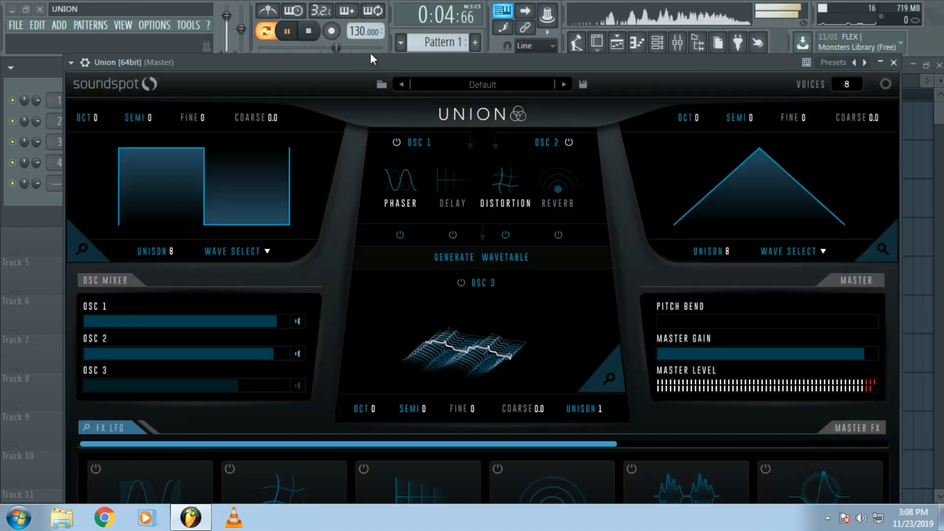
key(space)
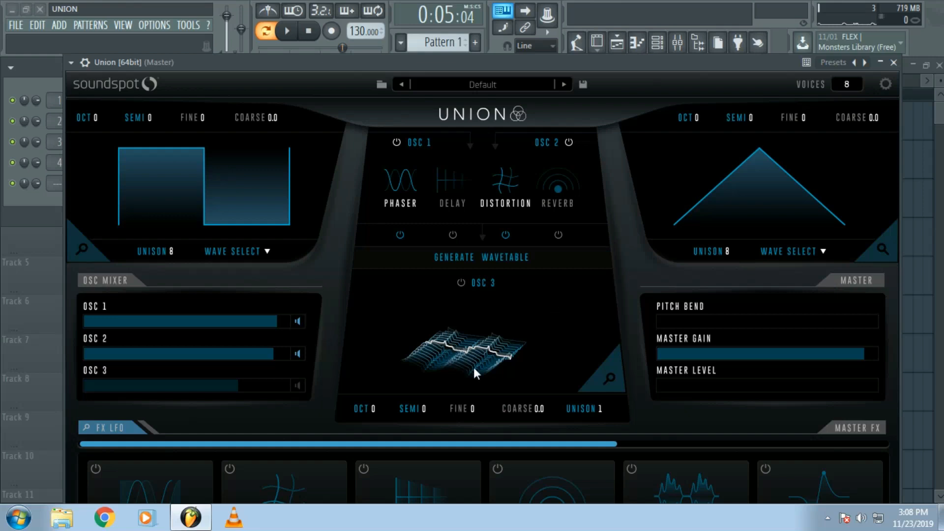
- Change oscillator 2's waveform to Square and oscillator 1's waveform to Organ
click(791, 250)
click(800, 295)
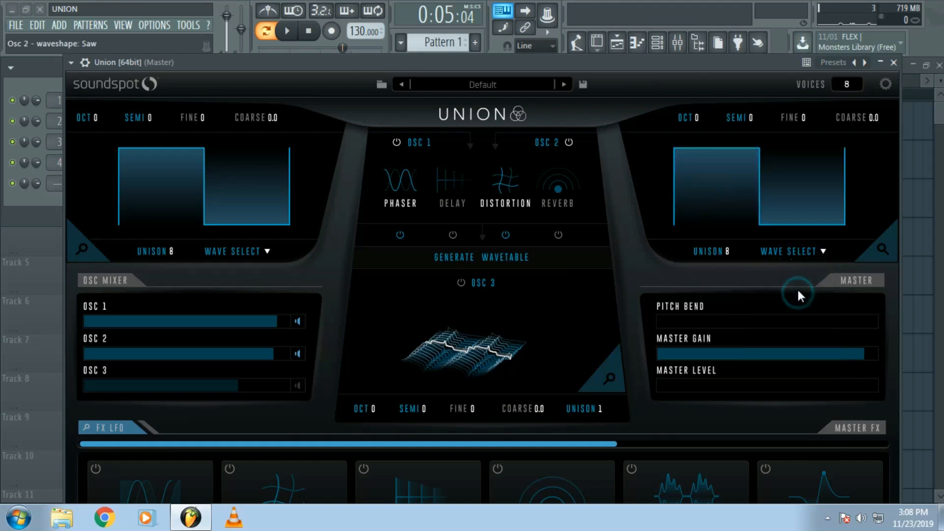
click(266, 250)
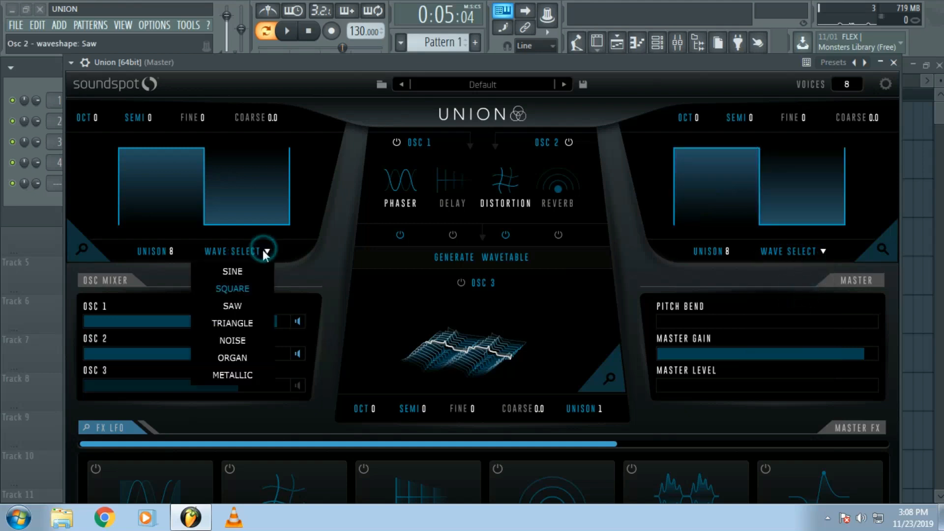
click(249, 324)
click(238, 254)
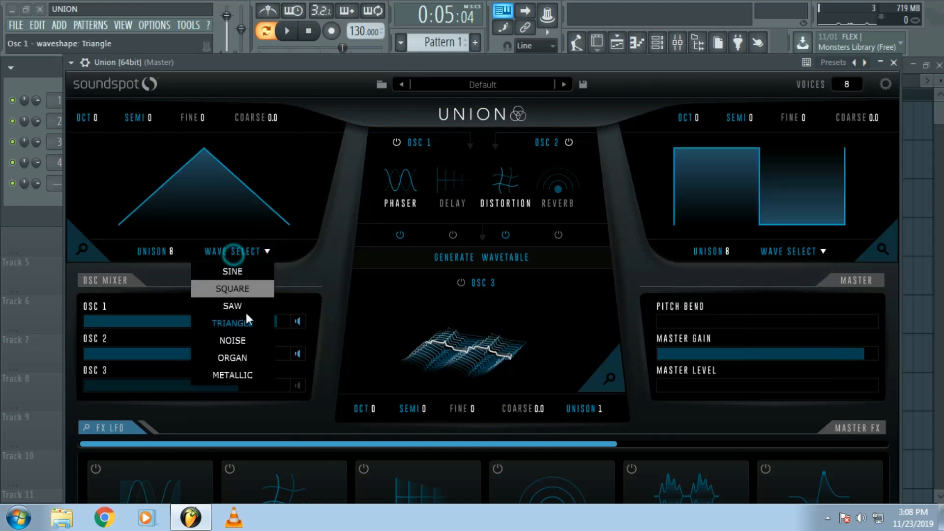
click(251, 365)
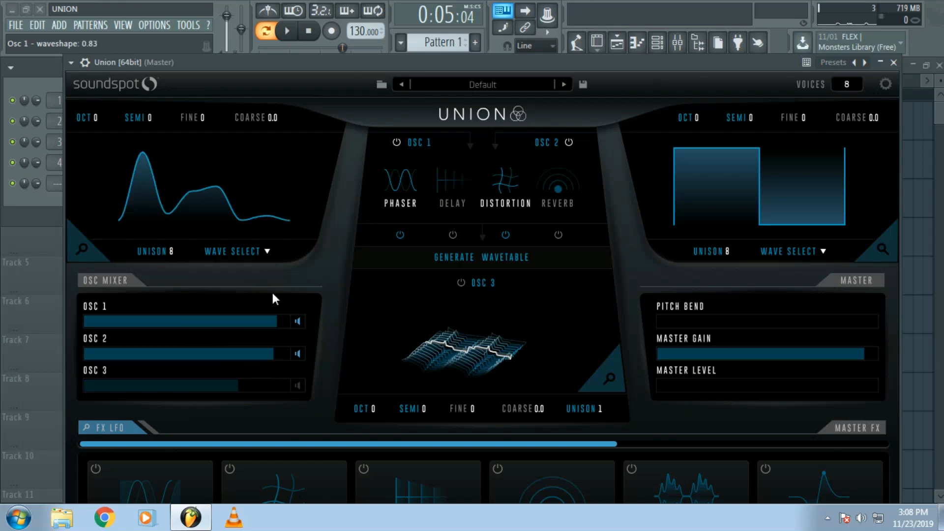
- Turn off the distortion for oscillators 1 and 2 and audition the pattern
click(506, 235)
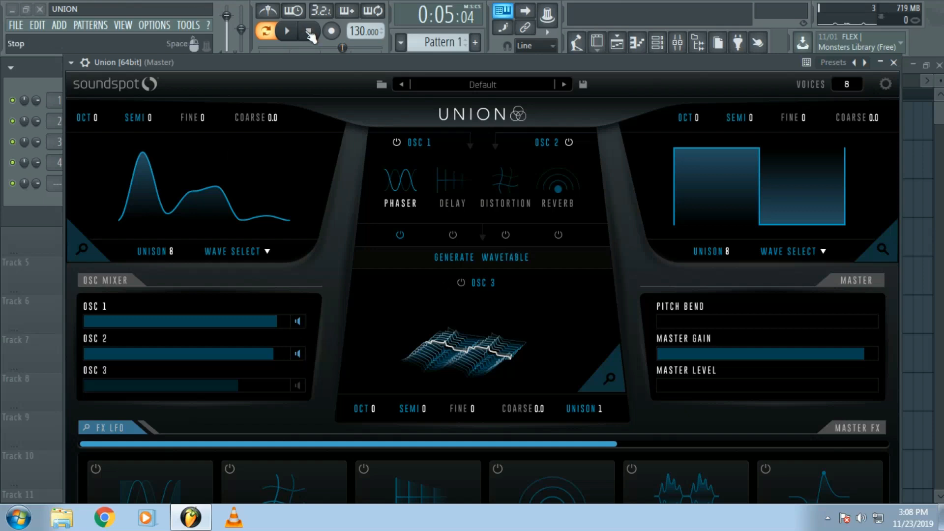
click(289, 31)
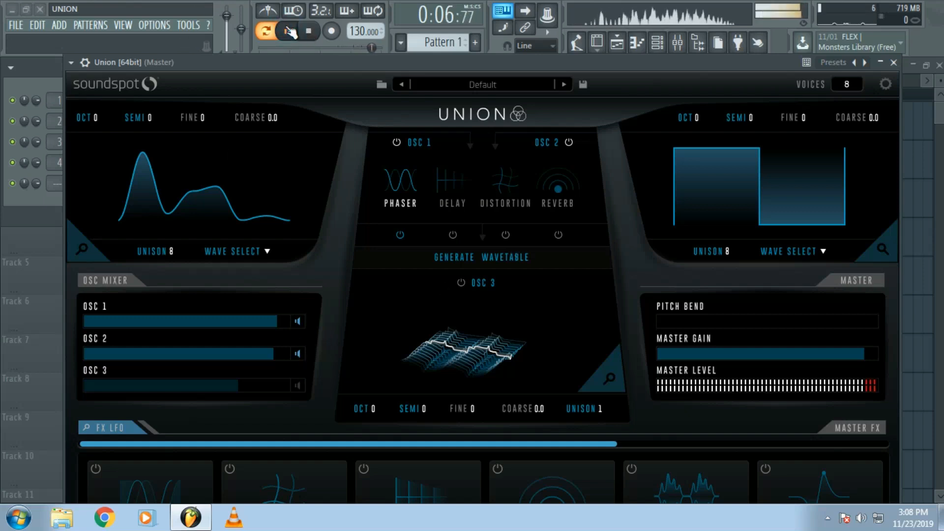
click(290, 31)
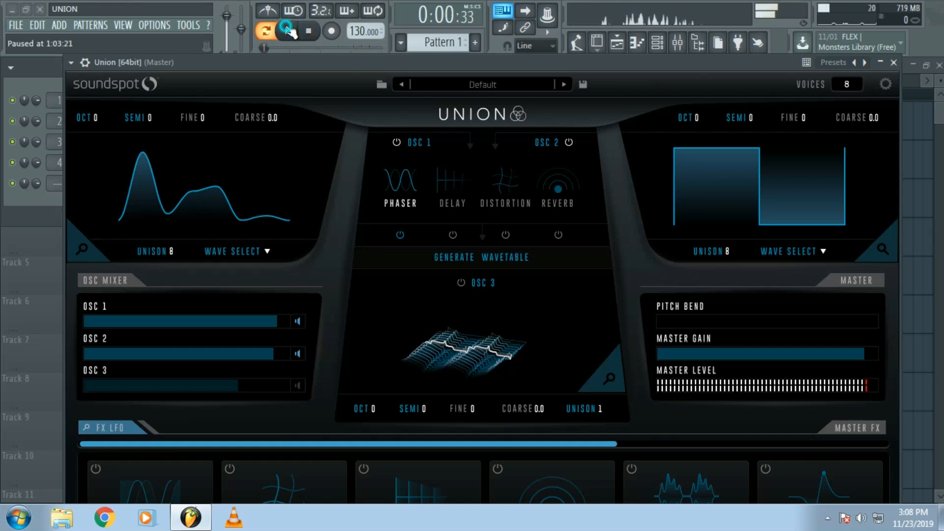
- Switch oscillators 1 and 2 off and back on individually, and briefly play the pattern
click(397, 143)
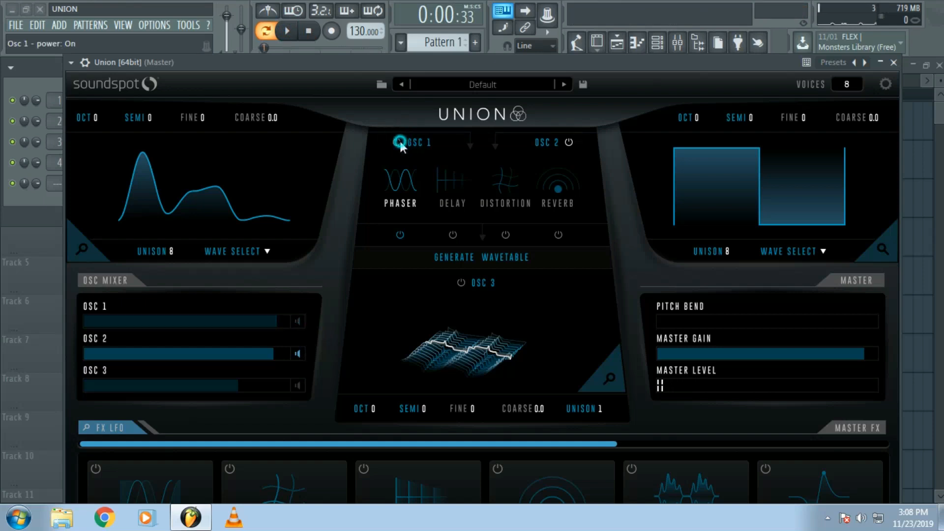
click(568, 143)
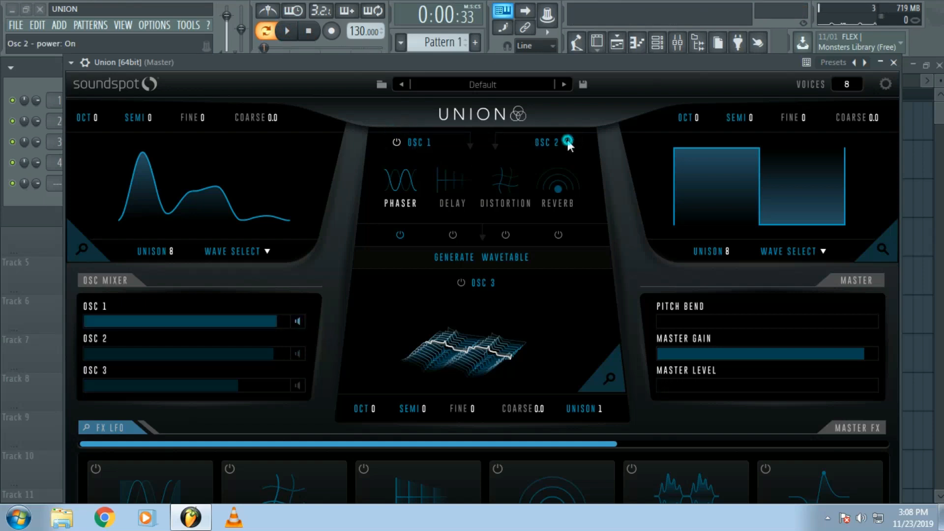
click(569, 142)
click(397, 143)
click(398, 142)
click(287, 34)
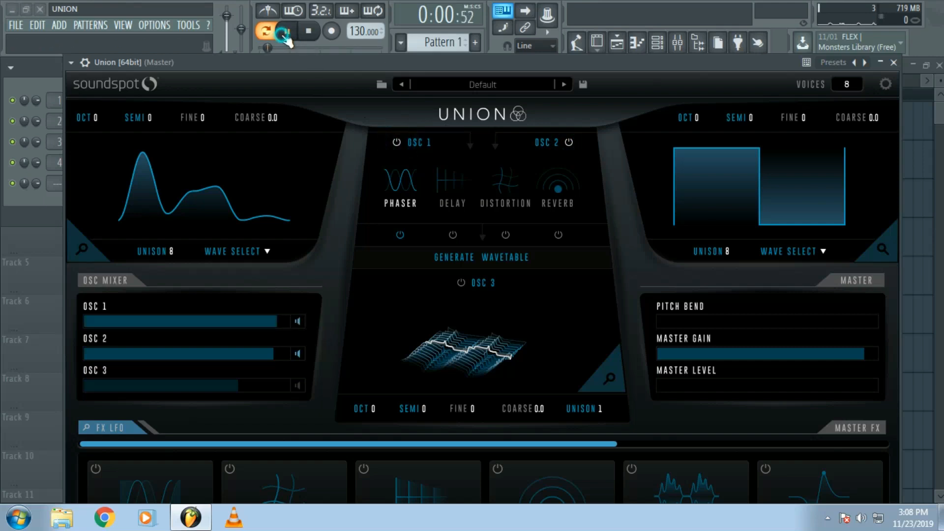
click(286, 33)
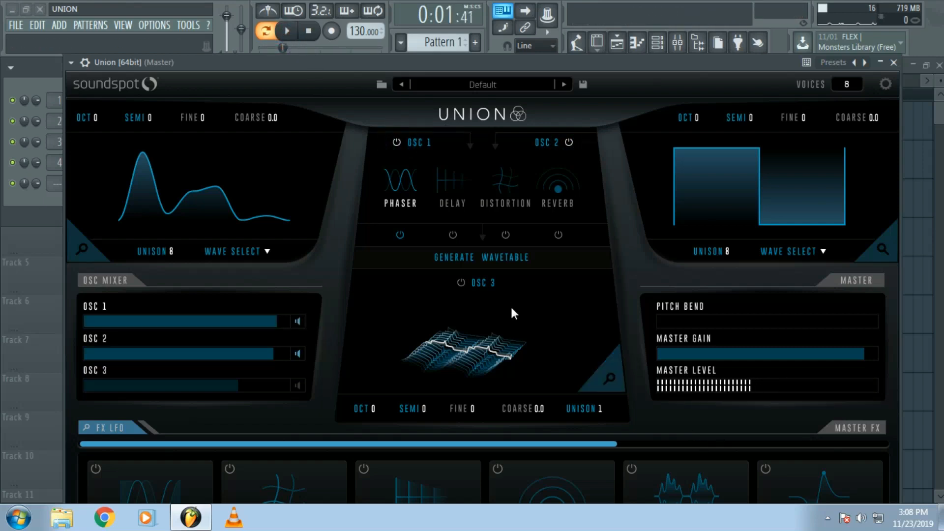
- Enable oscillator 3 in the mixer at -6.8 dB and slightly lower oscillator 1's volume
click(297, 386)
click(271, 388)
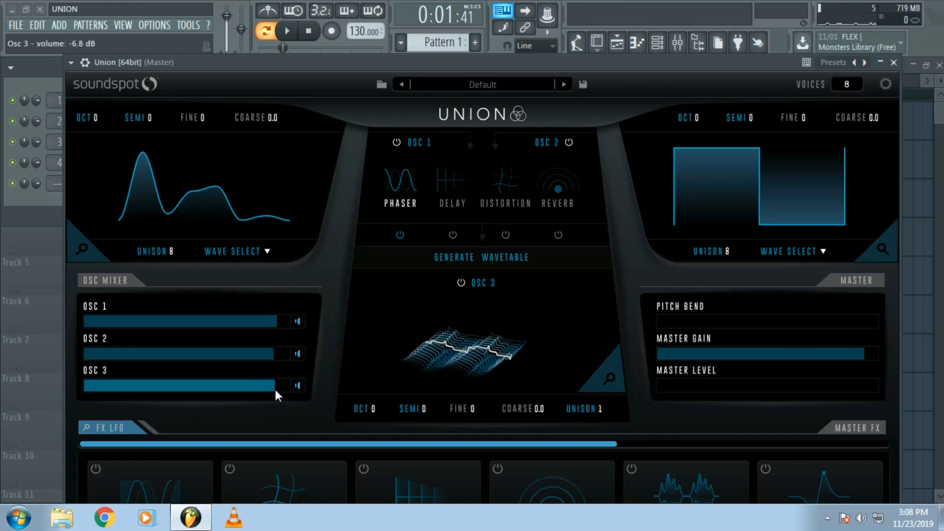
click(266, 326)
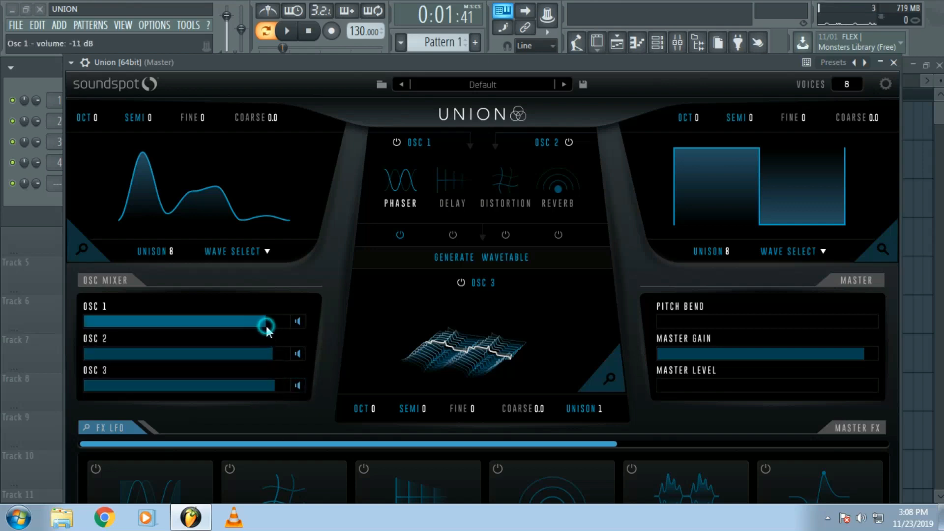
click(297, 322)
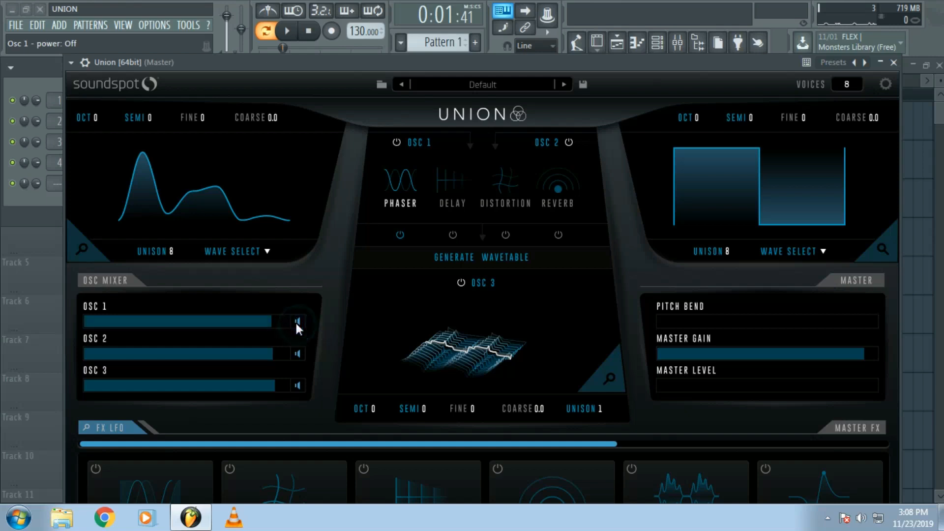
click(297, 321)
- Audition the pattern with all three oscillators, set oscillator 3's unison to 9, and resume playback
click(290, 33)
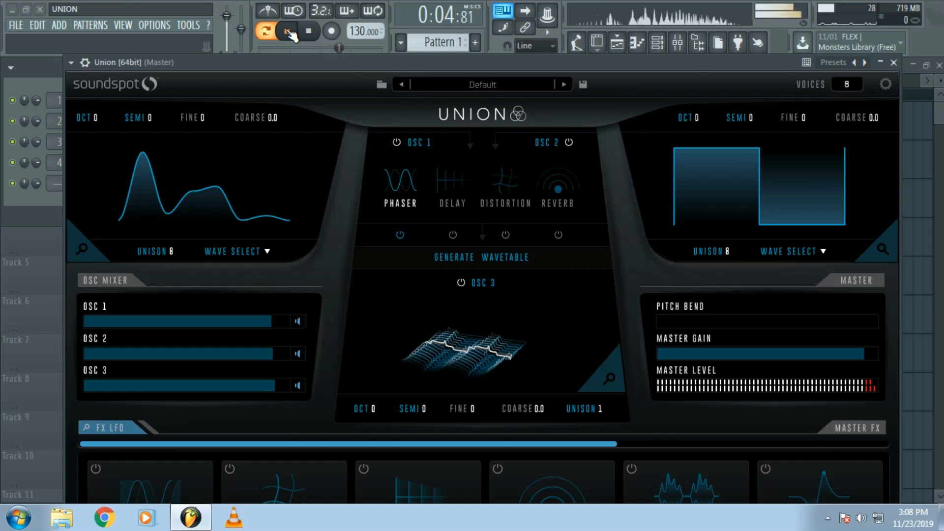
click(287, 32)
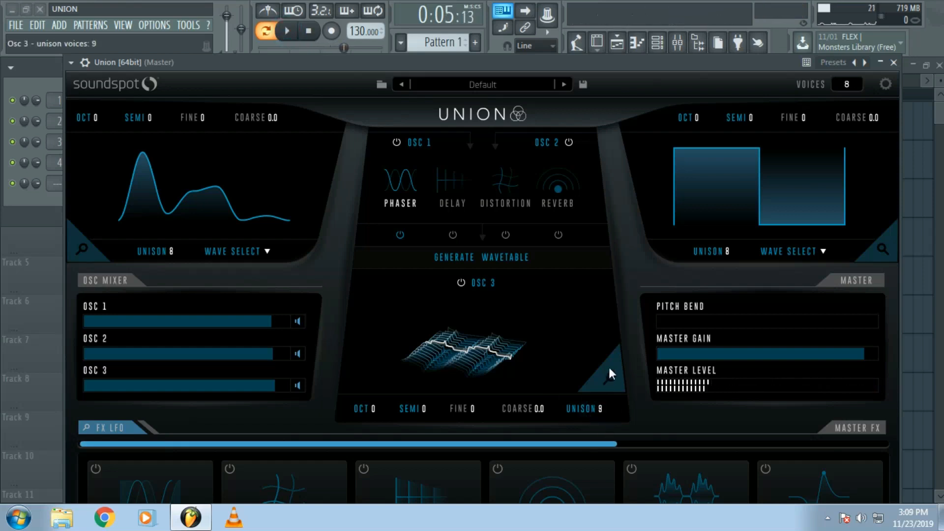
click(290, 32)
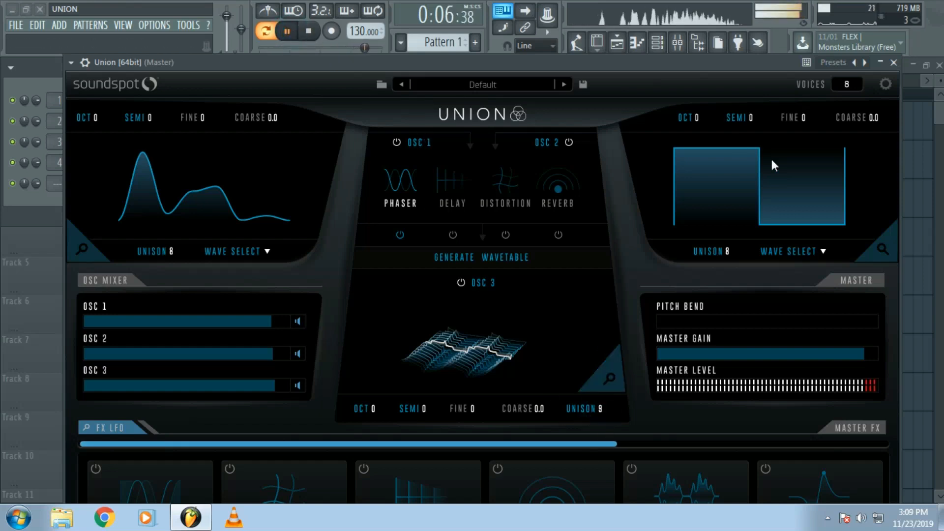
- Stop playback, shorten oscillator 3's ADSR decay to about 0.34 s, and extend its release to end at about 0.64 s
click(286, 31)
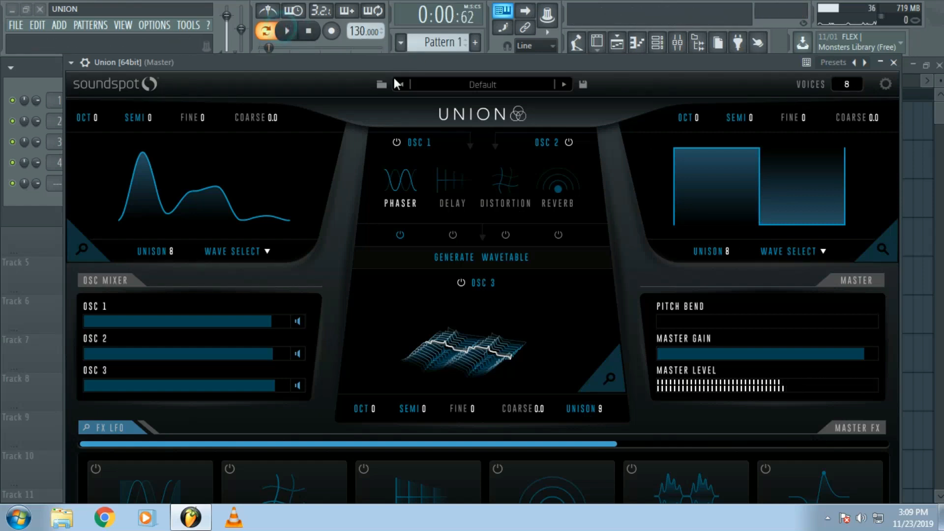
drag(386, 63, 387, 20)
click(618, 331)
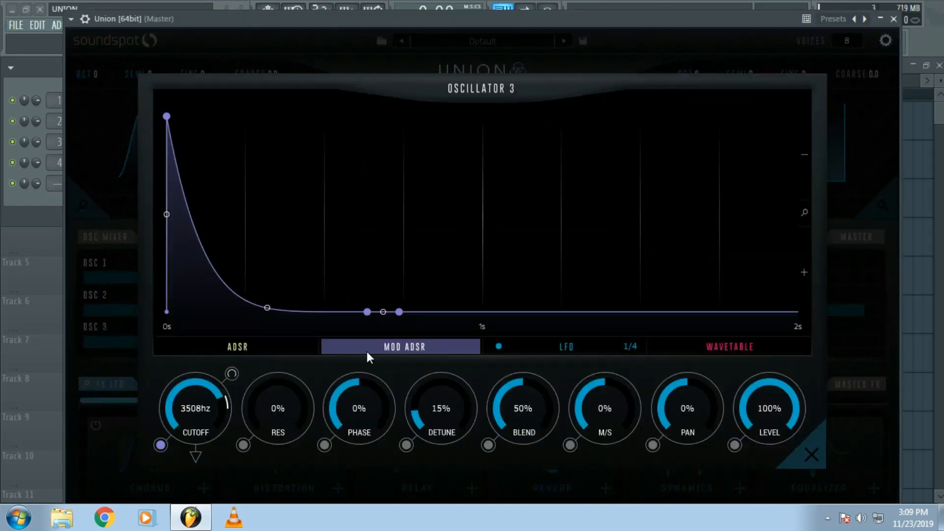
click(256, 348)
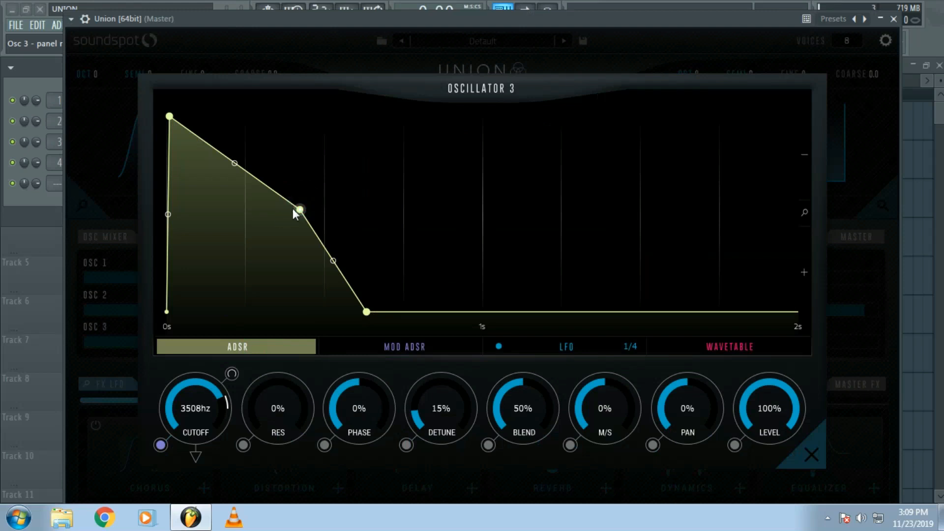
drag(297, 210, 273, 213)
drag(343, 313, 368, 312)
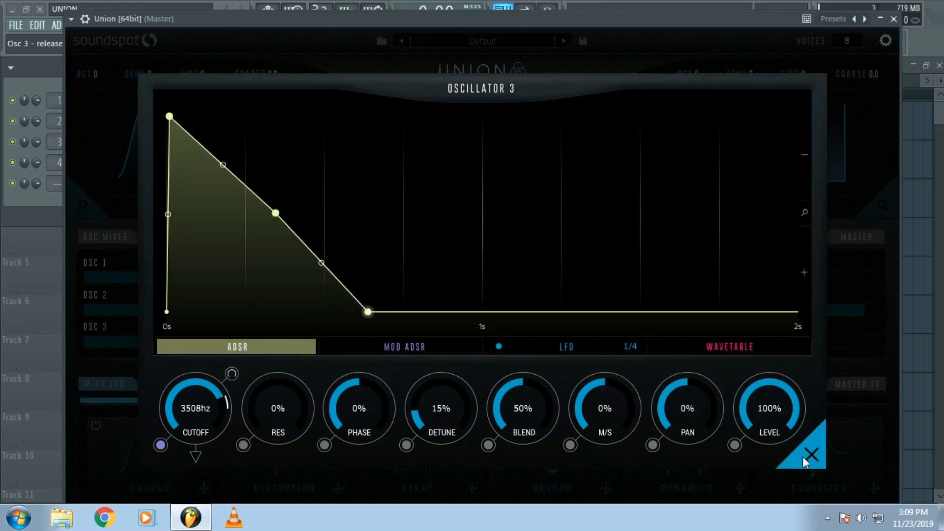
click(812, 454)
- Reshape oscillator 2's ADSR with a decay to a mid-level sustain at about 0.36 s and a release ending at about 0.6 s
click(864, 202)
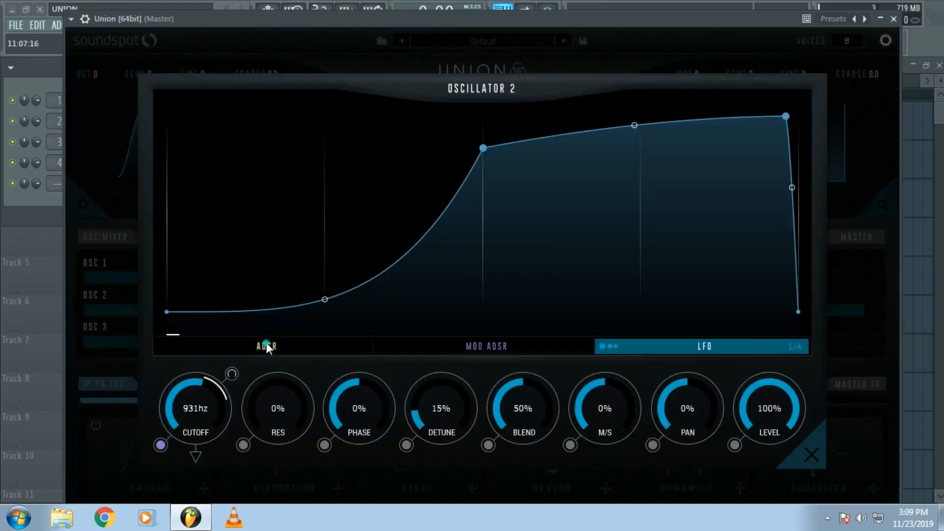
click(266, 344)
drag(485, 116, 281, 197)
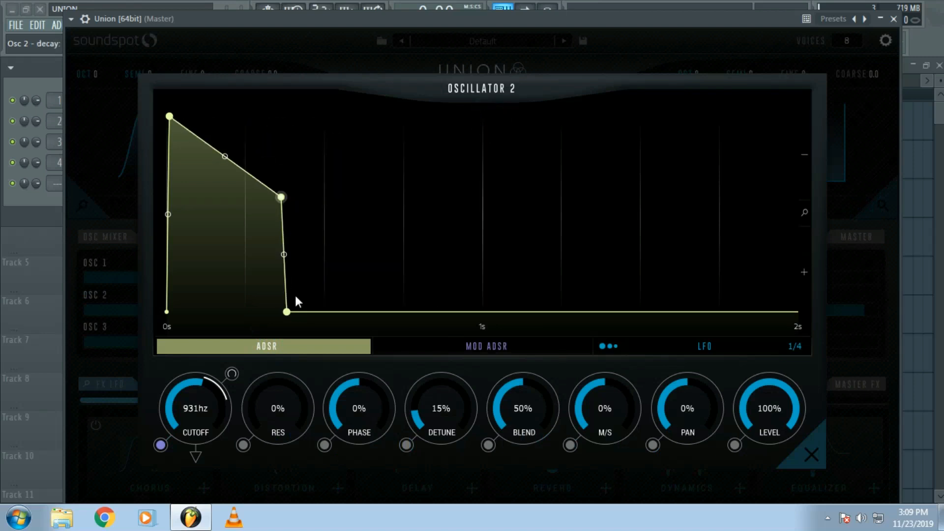
drag(289, 312, 353, 313)
click(812, 454)
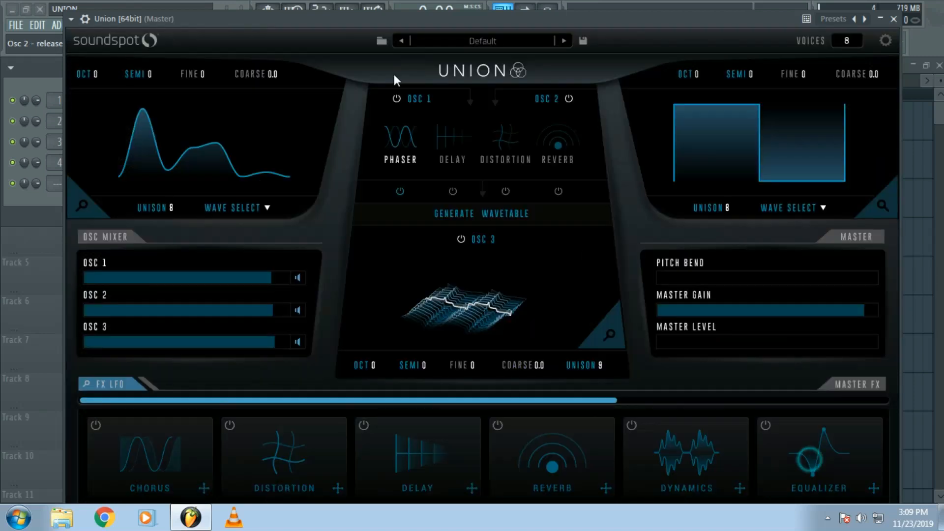
- Audition the pattern with the reshaped envelopes of oscillators 2 and 3
drag(332, 18, 325, 51)
click(297, 33)
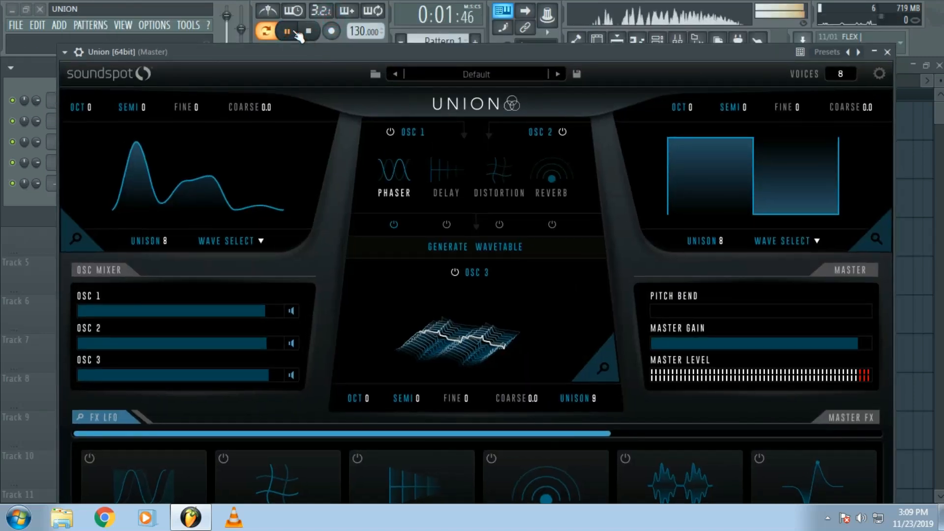
click(297, 32)
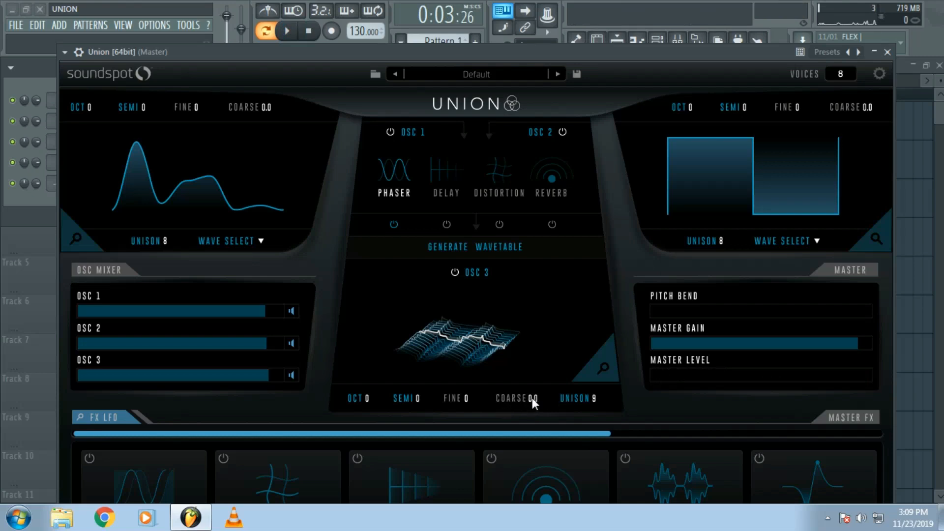
- Assign the LFO to both the left and right morph of oscillator 3's wavetable
click(600, 366)
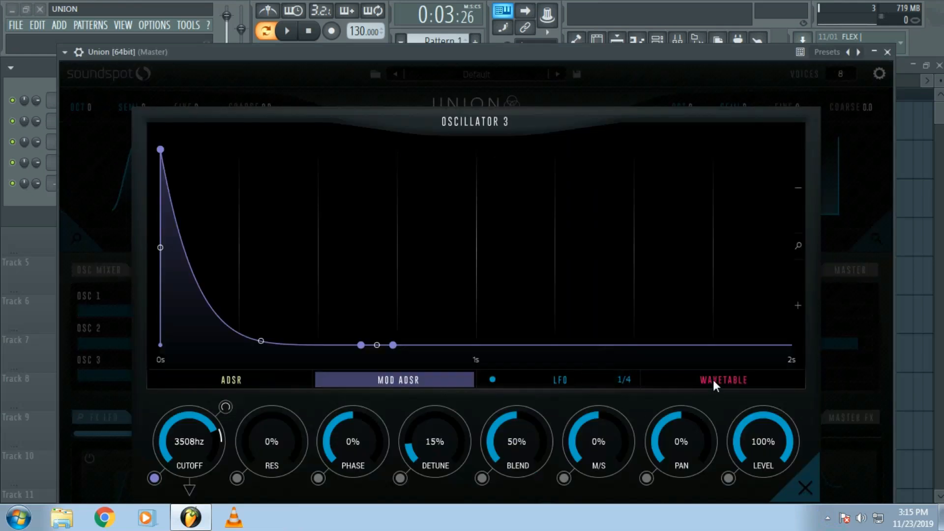
click(582, 373)
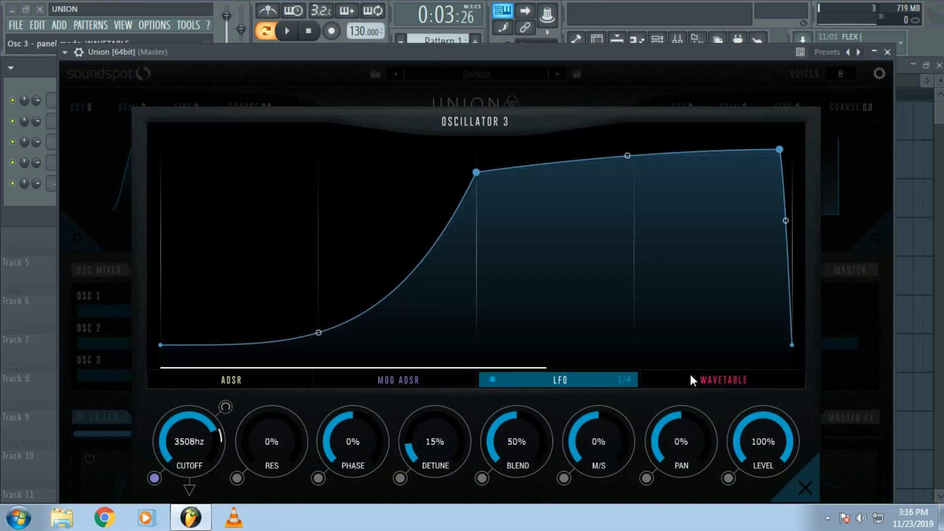
click(691, 374)
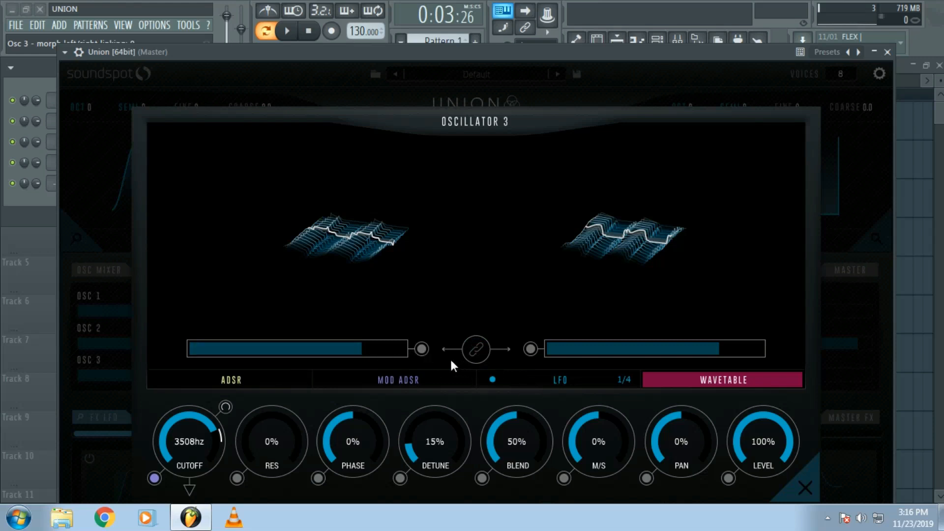
click(421, 349)
click(421, 350)
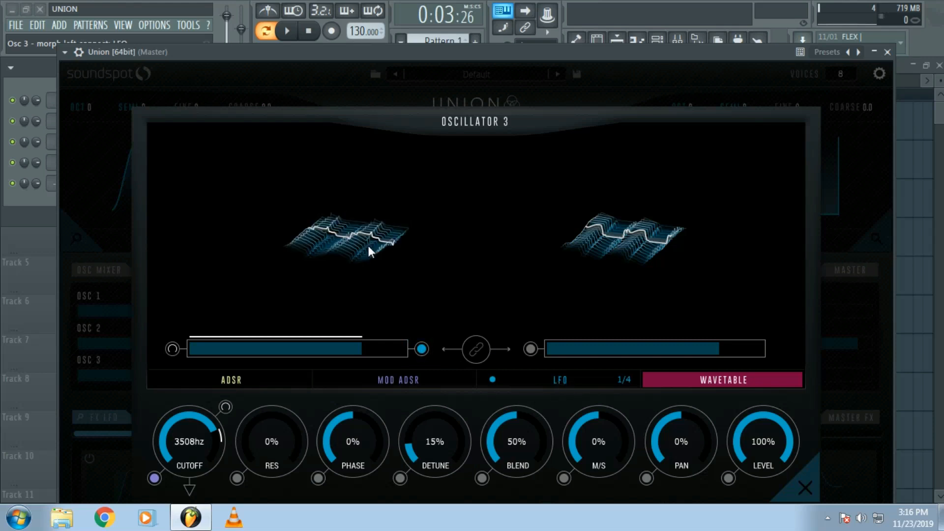
click(531, 349)
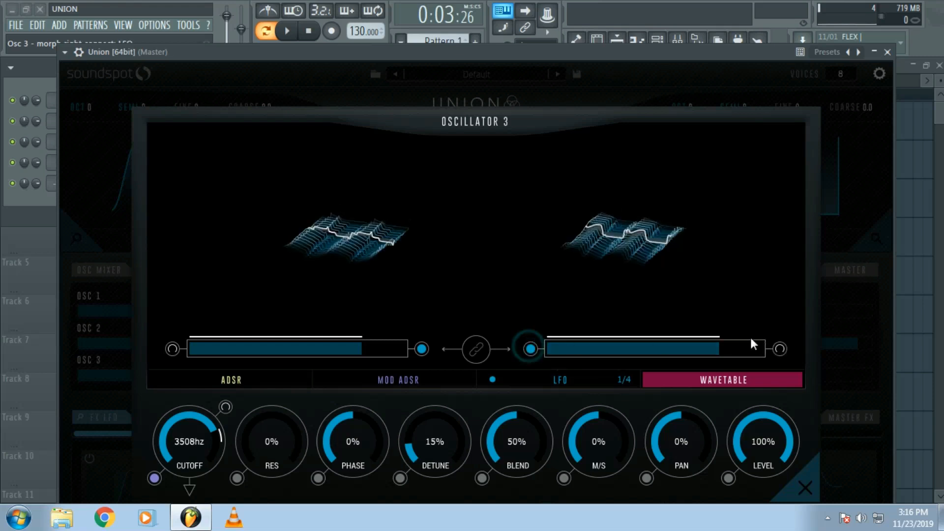
- Narrow the LFO range on the right and left wavetable morphs and briefly audition the pattern
drag(779, 351, 784, 274)
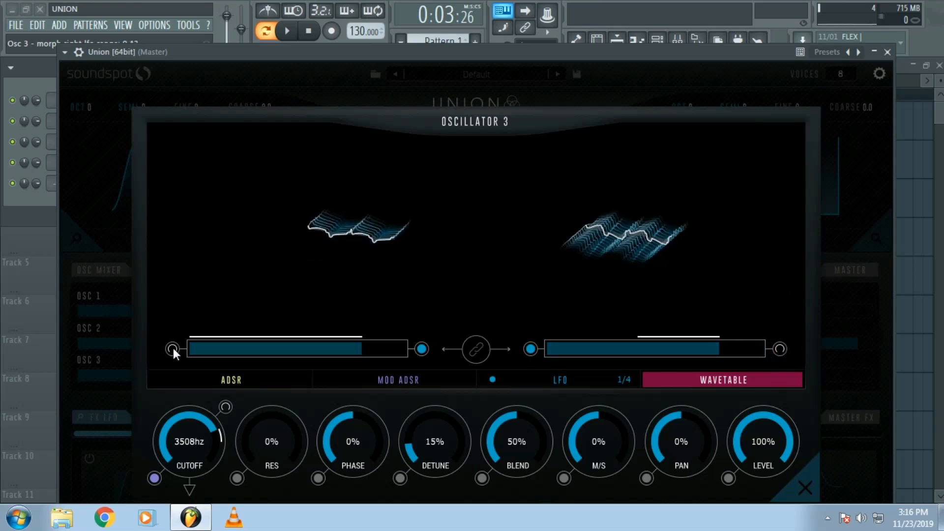
drag(172, 347, 189, 257)
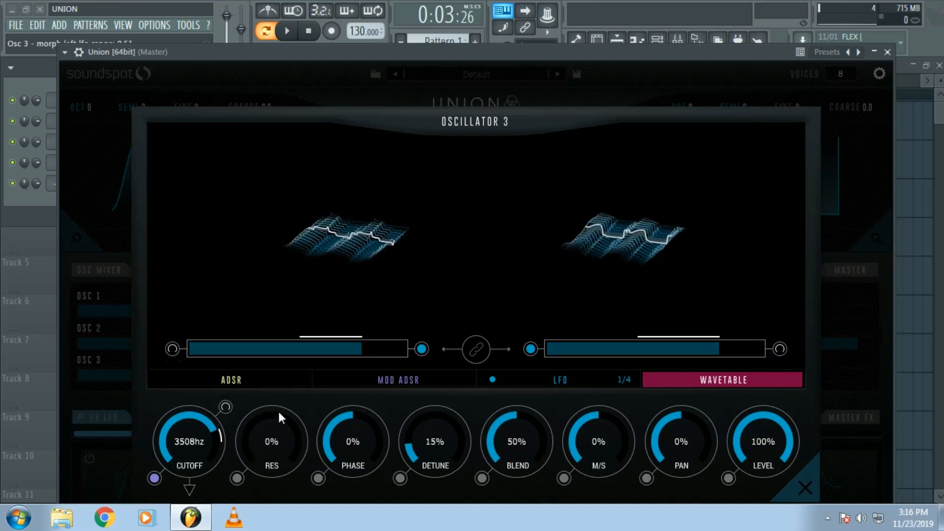
click(292, 33)
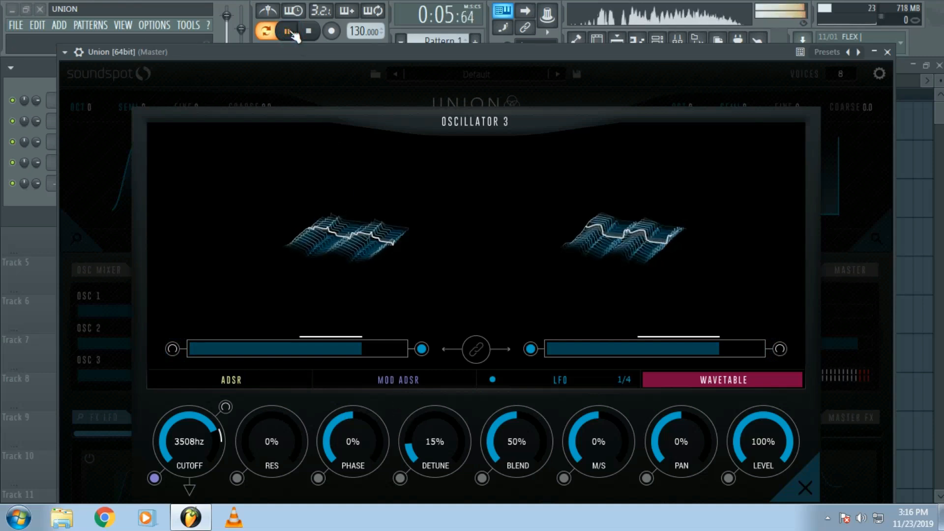
click(291, 32)
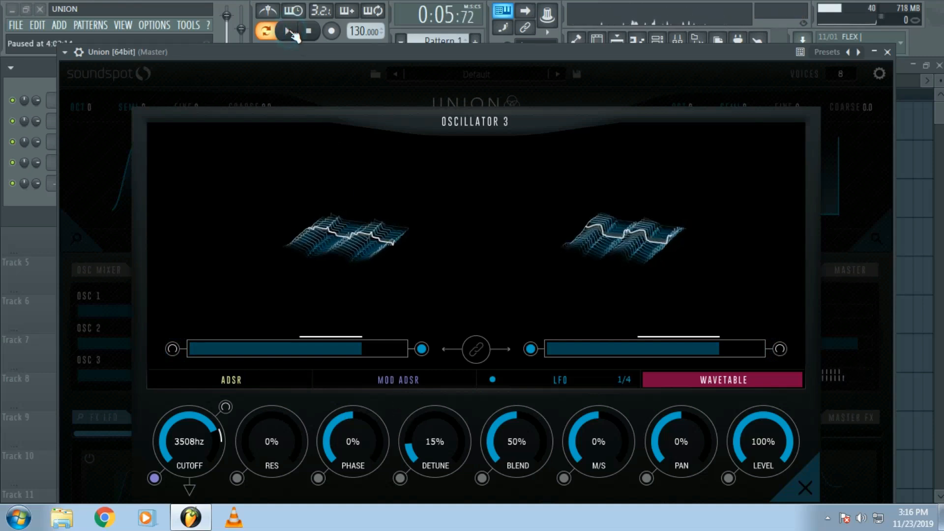
- Link the left and right morphs, slightly reduce the right morph's LFO range during playback, and stop the pattern
click(479, 346)
click(287, 31)
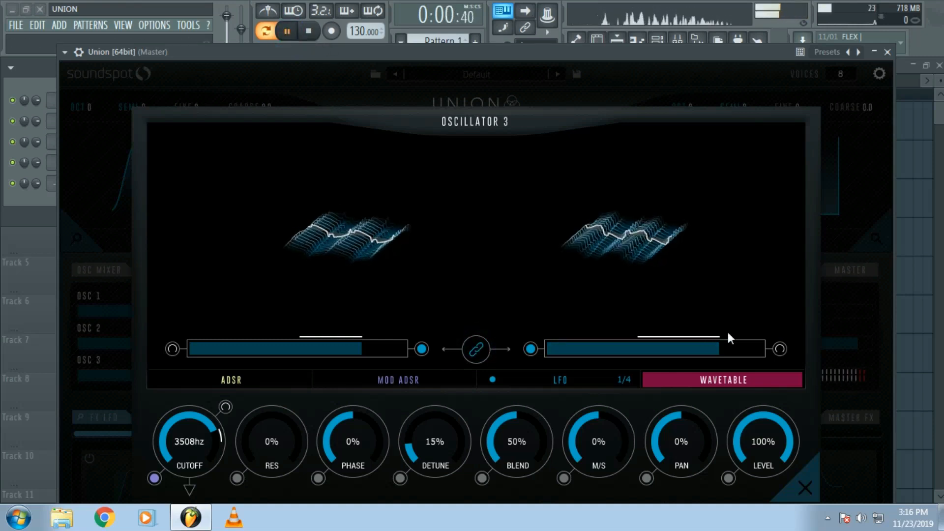
mouse_move(779, 347)
mouse_down()
mouse_move(780, 367)
mouse_move(783, 336)
mouse_up()
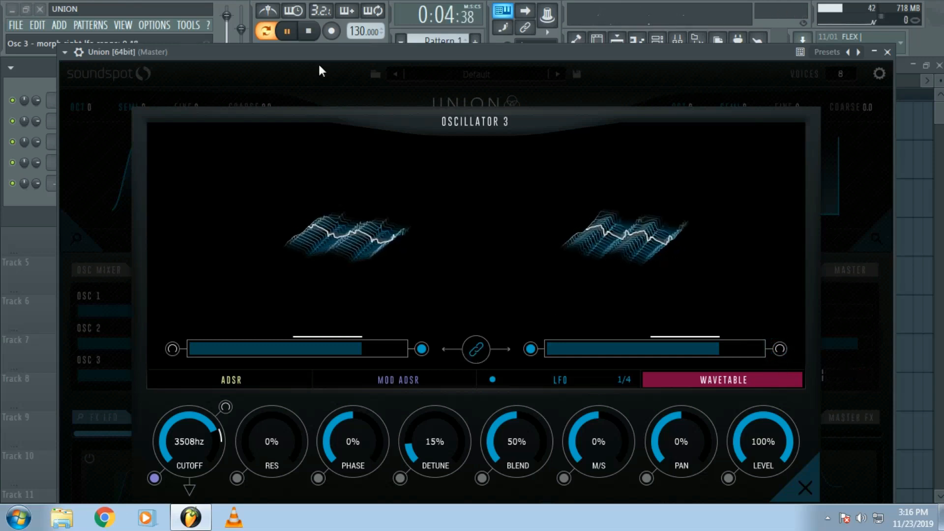
click(288, 31)
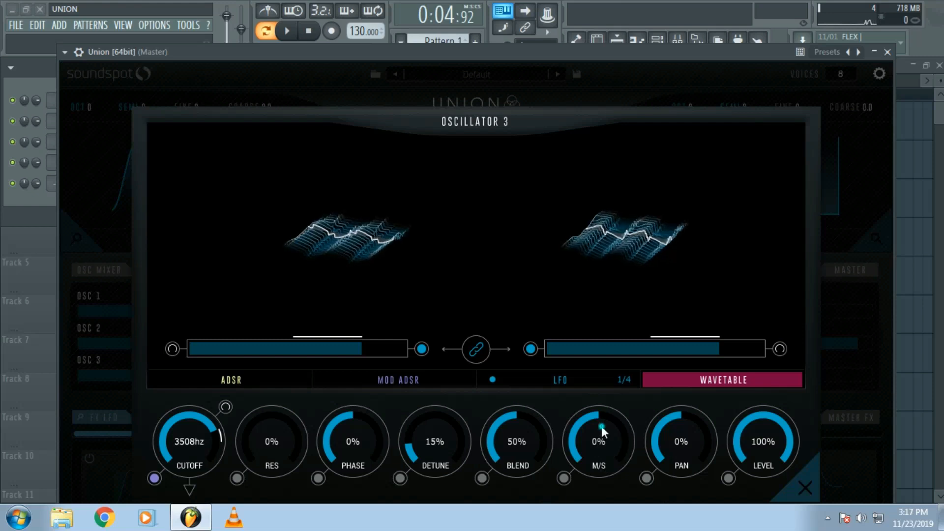
- Set oscillator 3's M/S to -100% and, while auditioning the pattern, switch both linked morphs to MOD ADSR modulation
drag(601, 426, 600, 502)
click(287, 31)
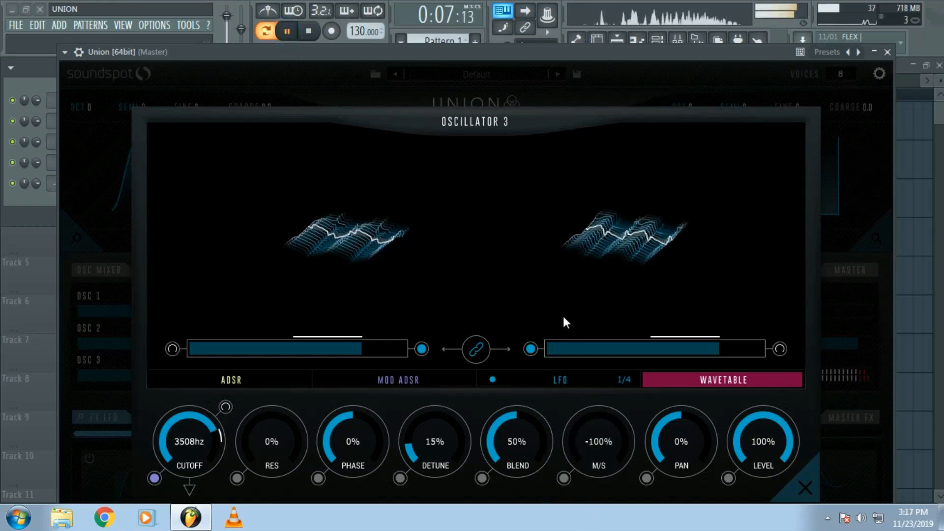
click(532, 352)
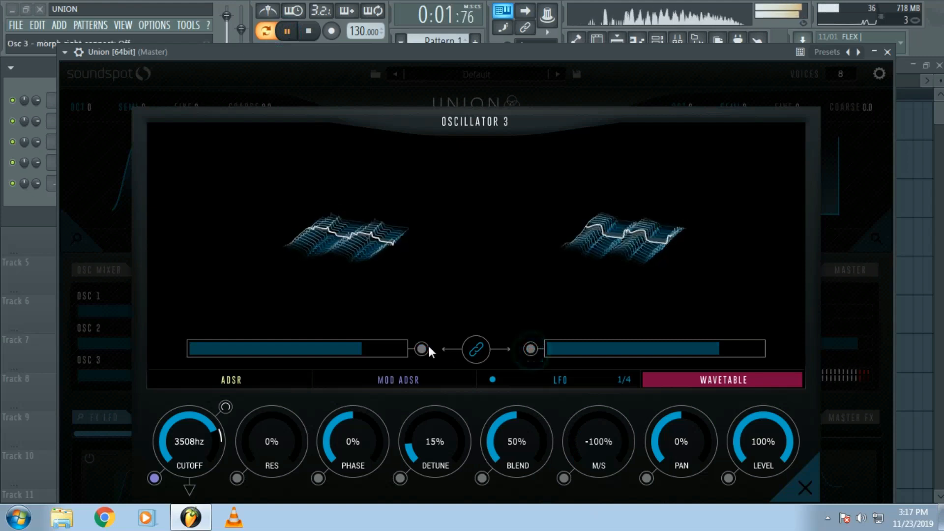
click(531, 350)
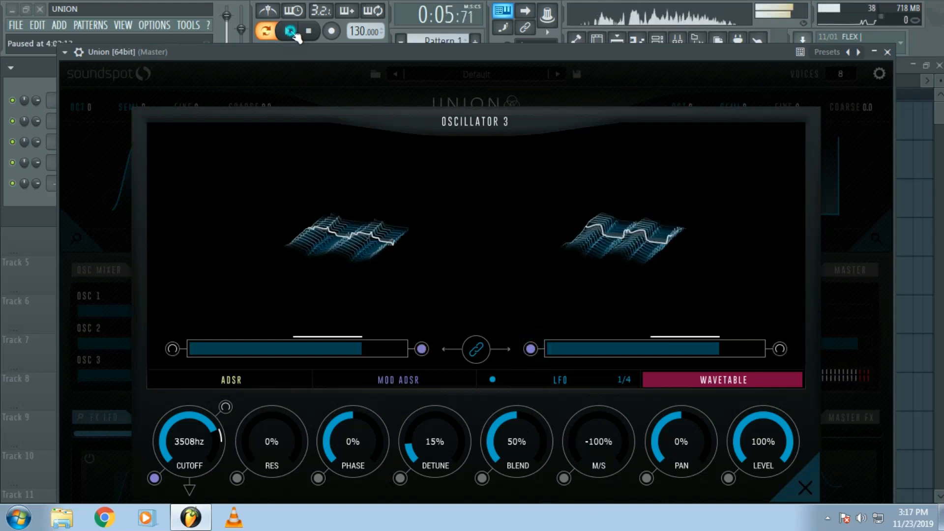
click(297, 37)
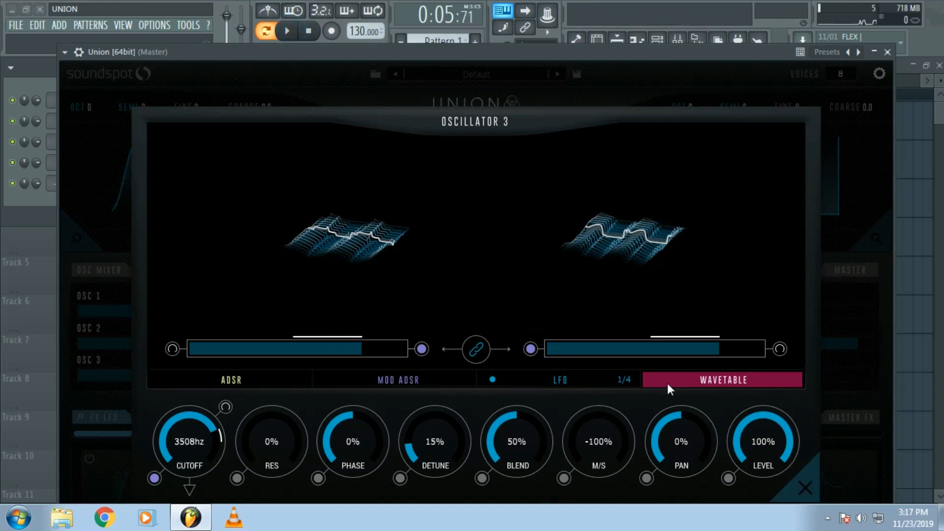
- Close oscillator 3's settings and look through the LFO pages of the FX LFO editor
click(805, 487)
click(108, 413)
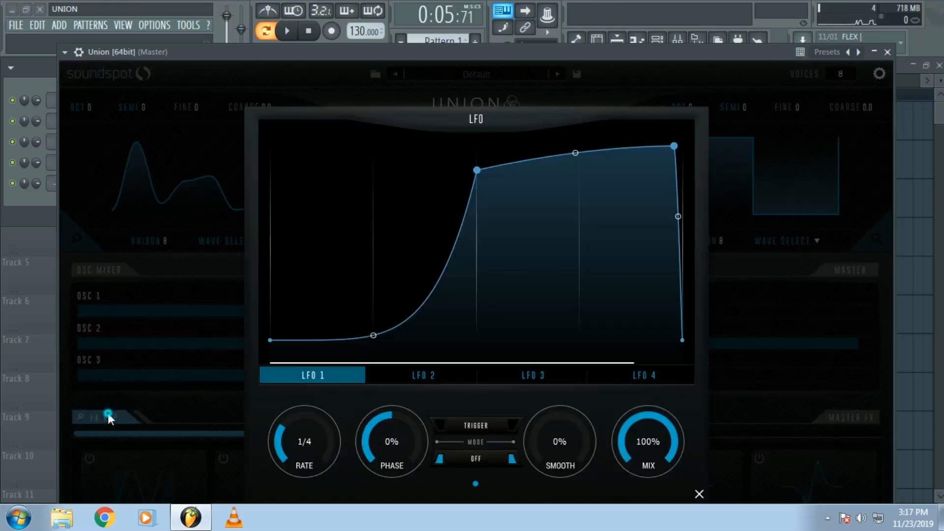
click(457, 379)
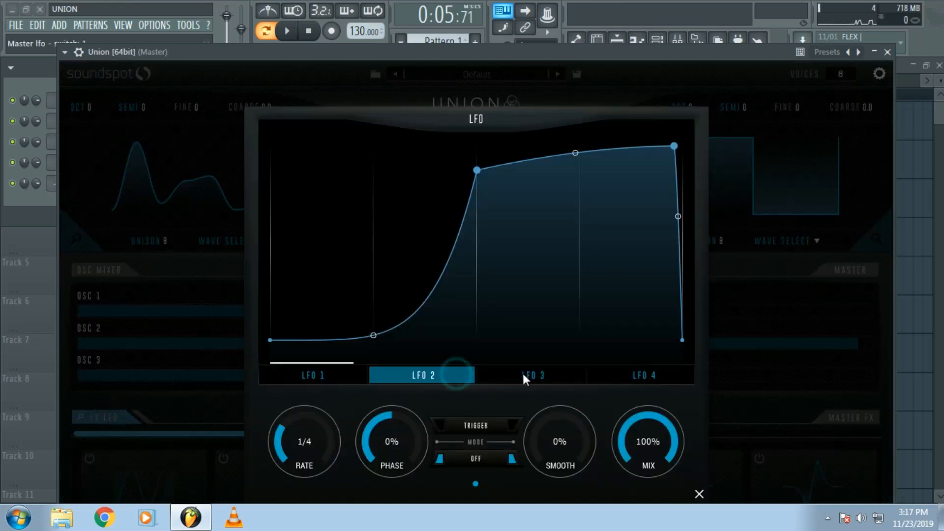
click(560, 377)
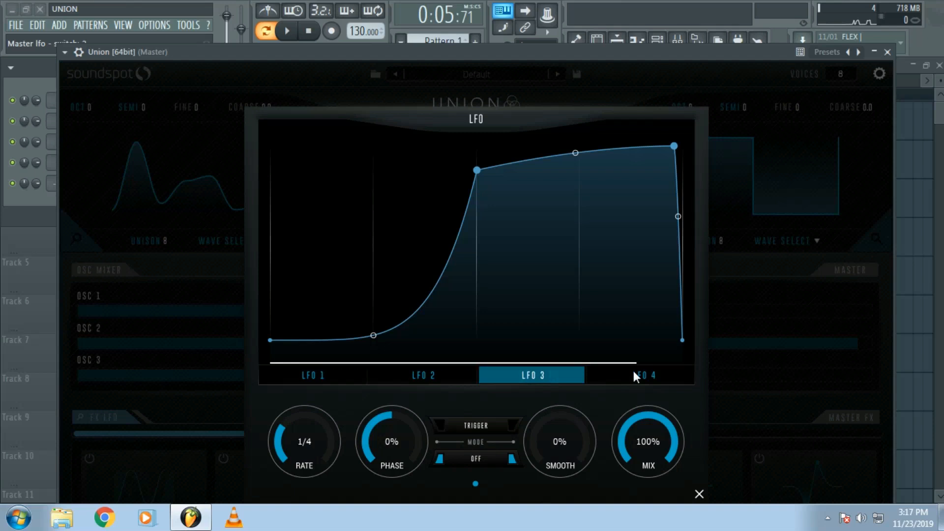
click(418, 377)
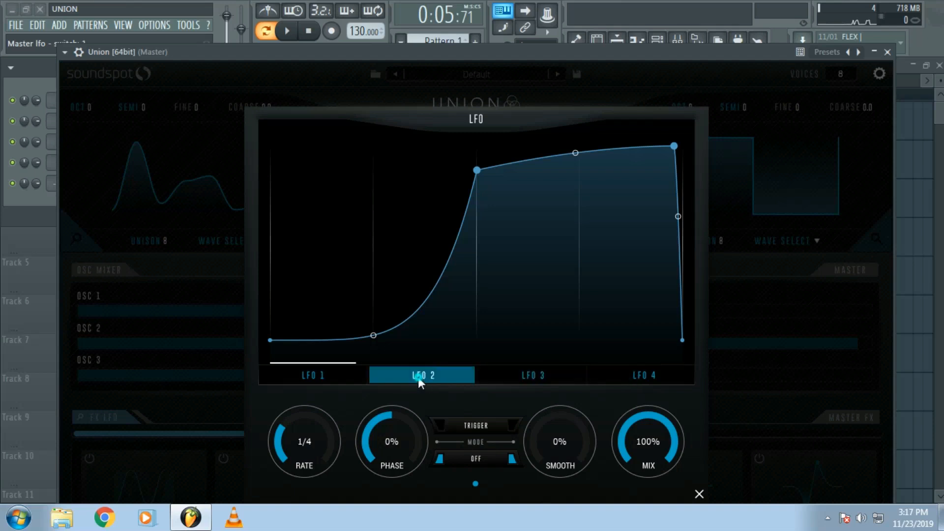
- Reshape LFO 1 into a curve falling from an immediate peak to a low second point, and set its mode to TRIGGER
click(299, 375)
drag(476, 171, 270, 169)
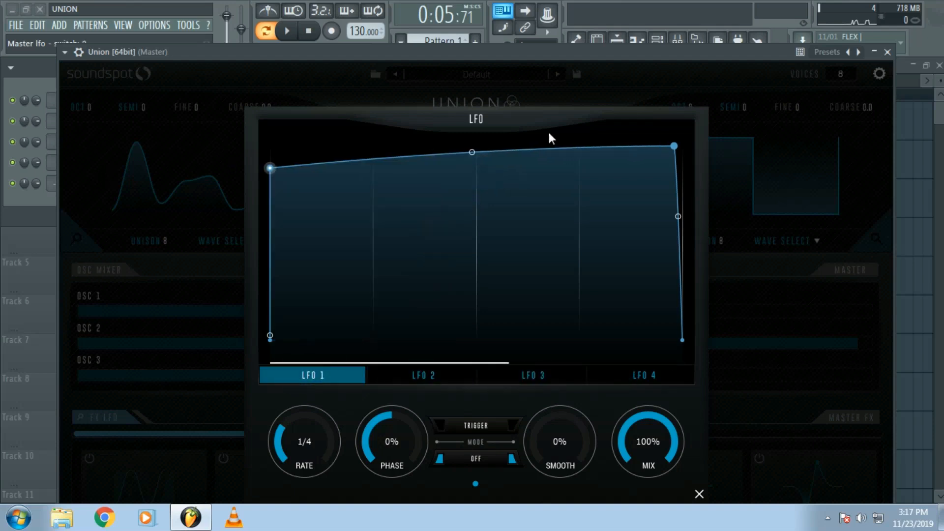
drag(673, 146, 435, 306)
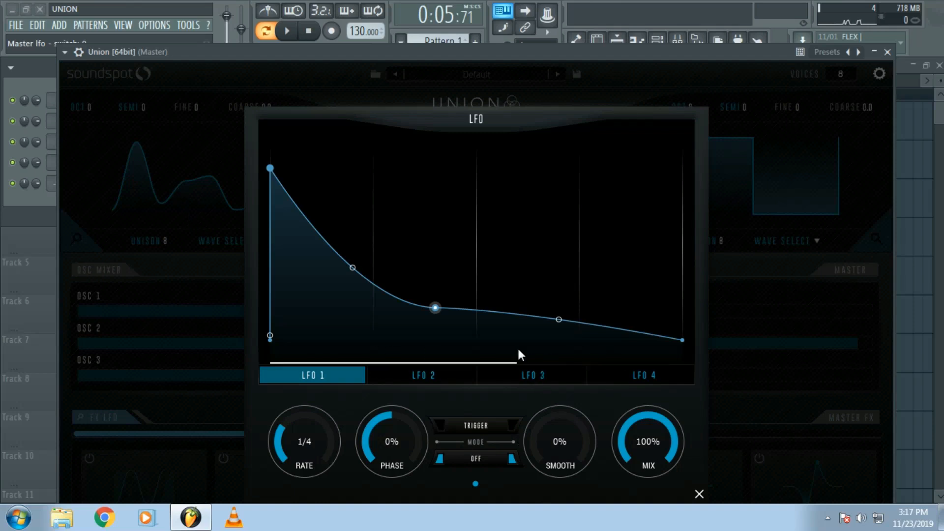
click(481, 428)
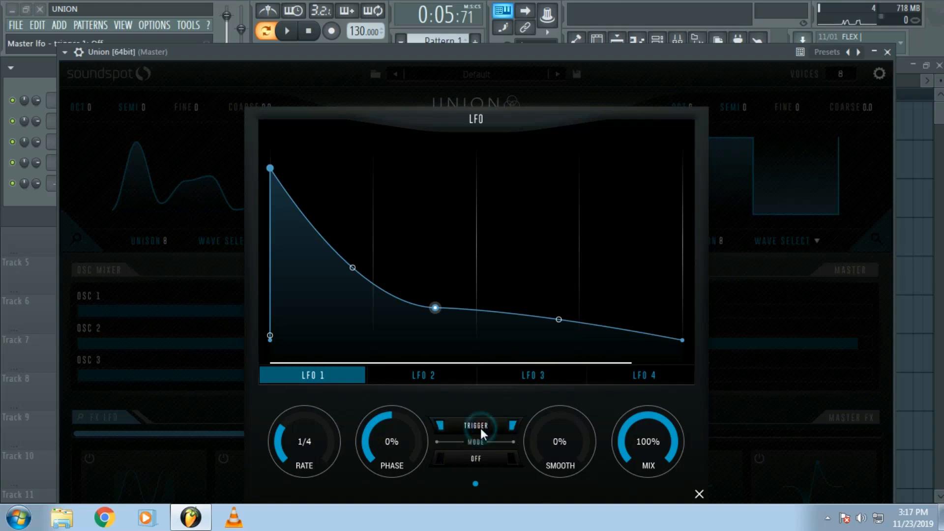
click(699, 493)
- Turn on the master chorus effect and review its settings
drag(266, 55, 261, 2)
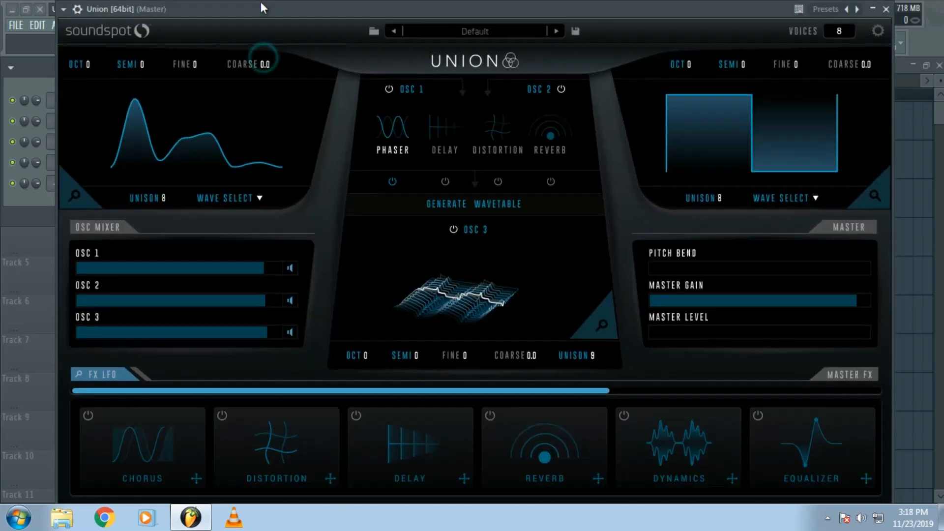
click(86, 402)
click(161, 450)
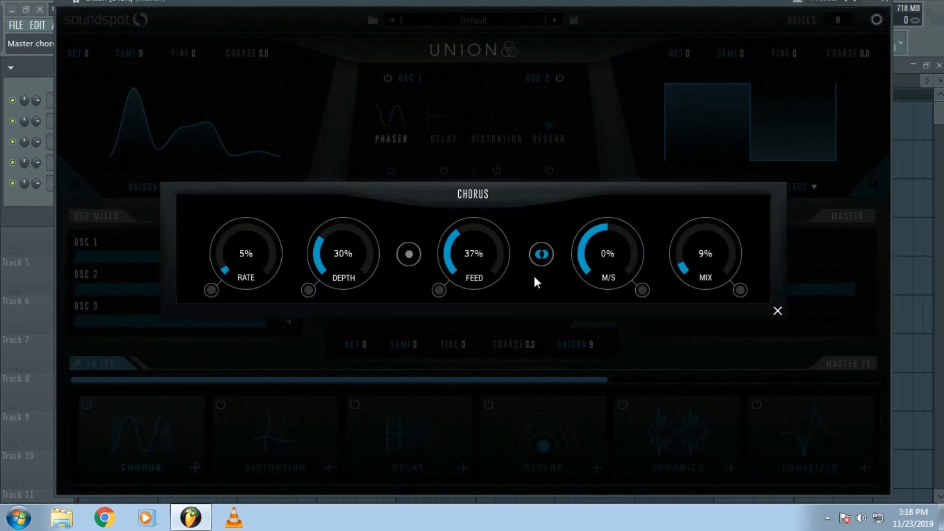
click(778, 311)
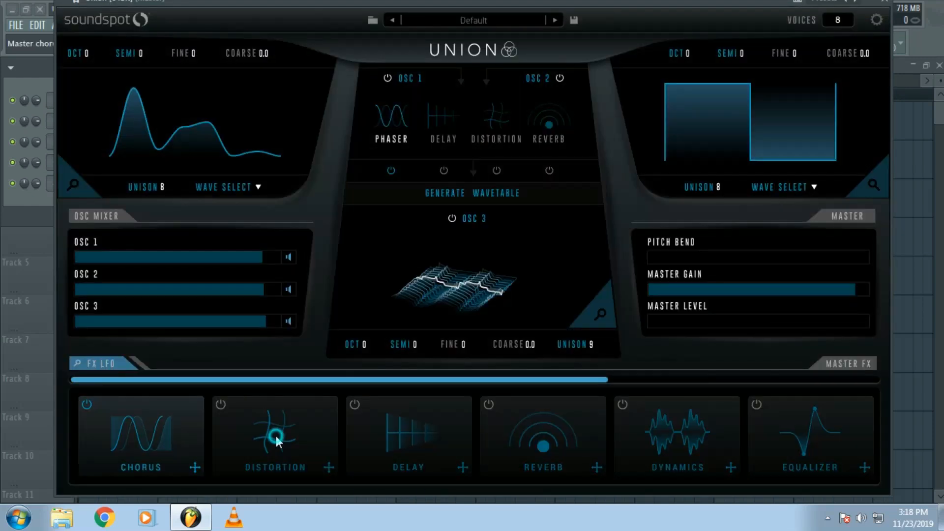
- Cycle through the LFO assignments on the master chorus's Mix modulation slot, and close the chorus settings
click(100, 403)
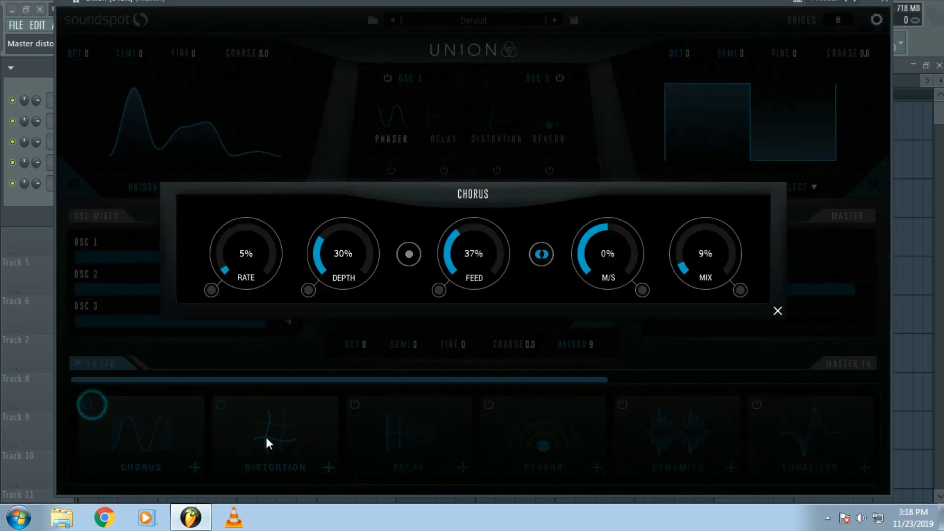
click(741, 291)
click(742, 290)
click(742, 291)
click(777, 310)
- Review the master distortion settings and the LFO 1 curve in the FX LFO editor
click(297, 437)
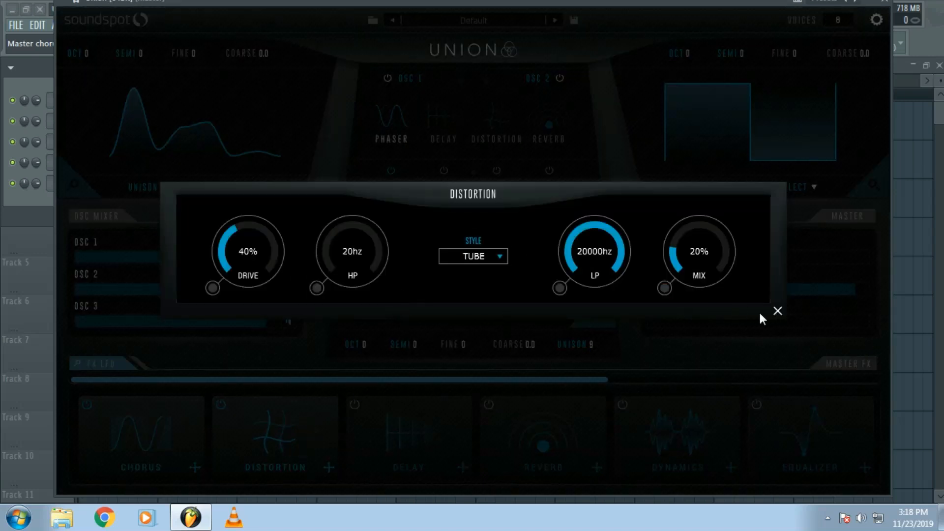
click(777, 311)
click(109, 359)
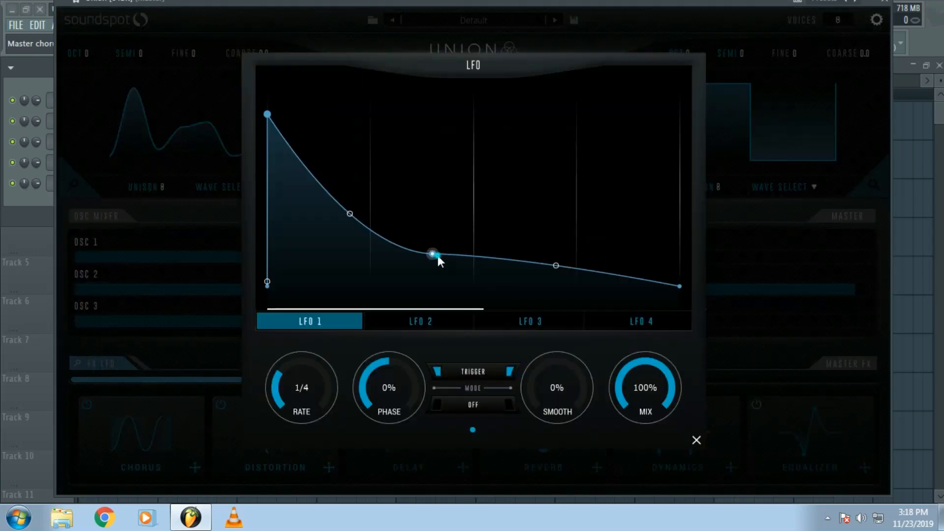
click(696, 439)
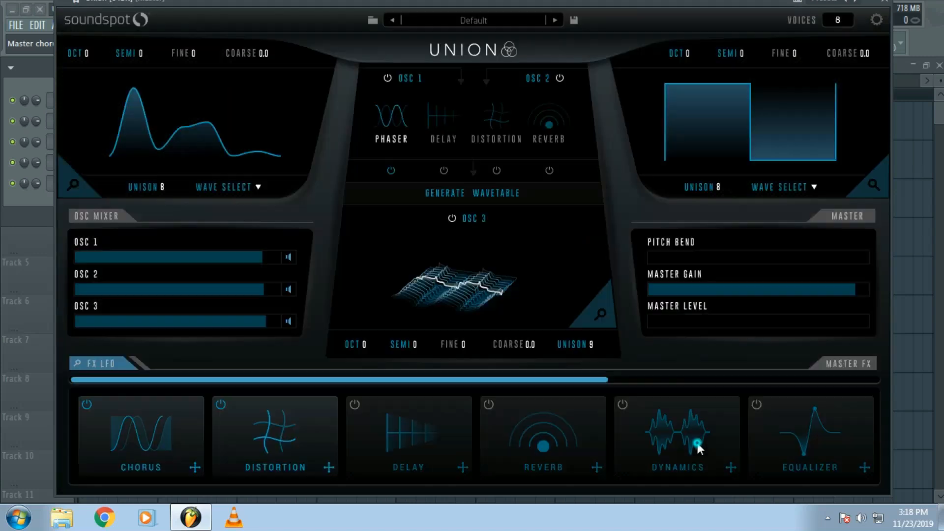
- Set the master distortion's style to ZEROSQ and close its settings
click(260, 420)
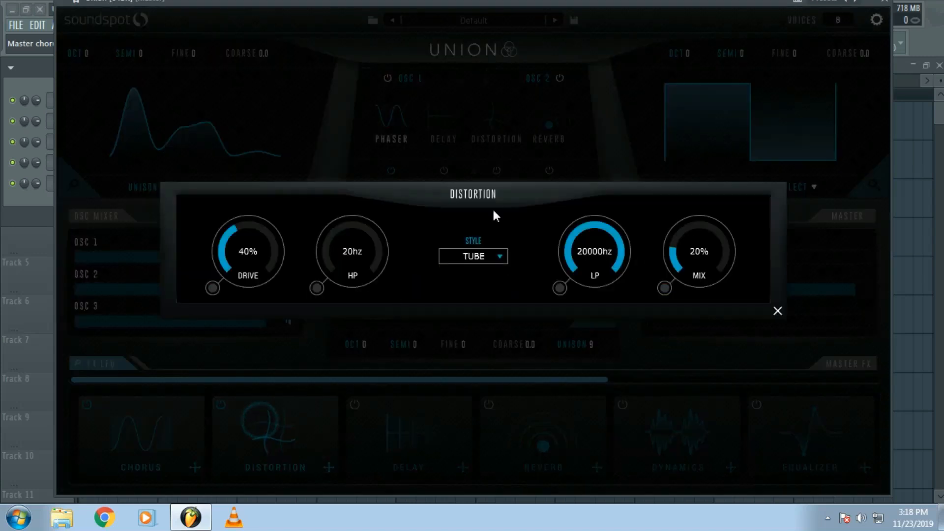
click(488, 254)
click(480, 339)
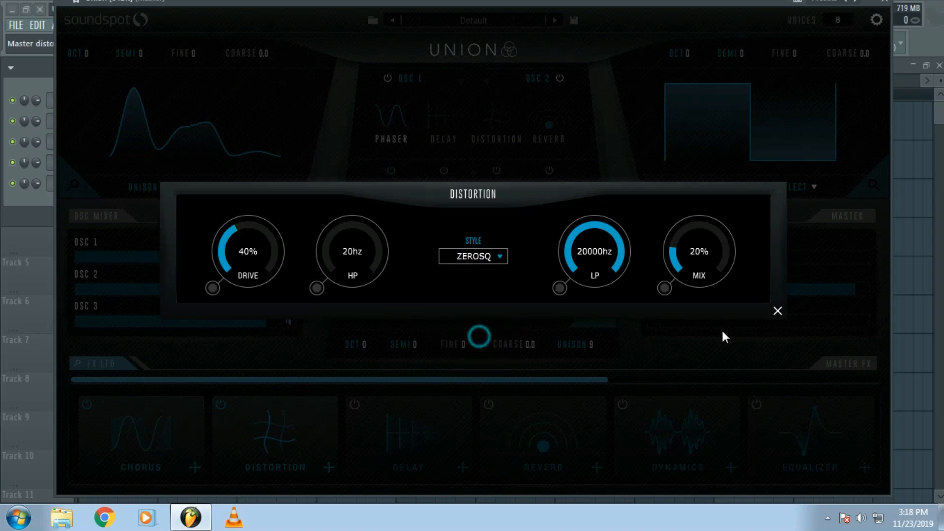
click(778, 311)
- Play the pattern and toggle the master distortion off and on to compare the sound
drag(360, 3, 356, 48)
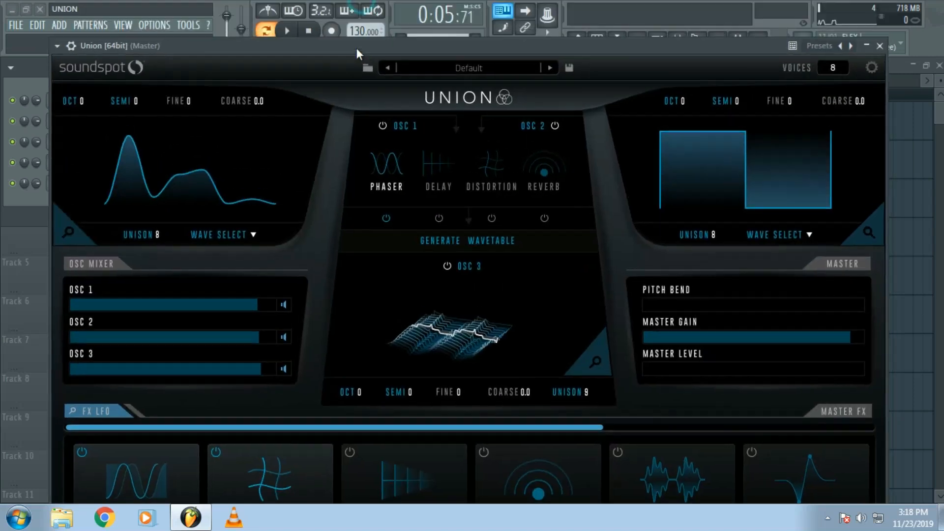
click(290, 31)
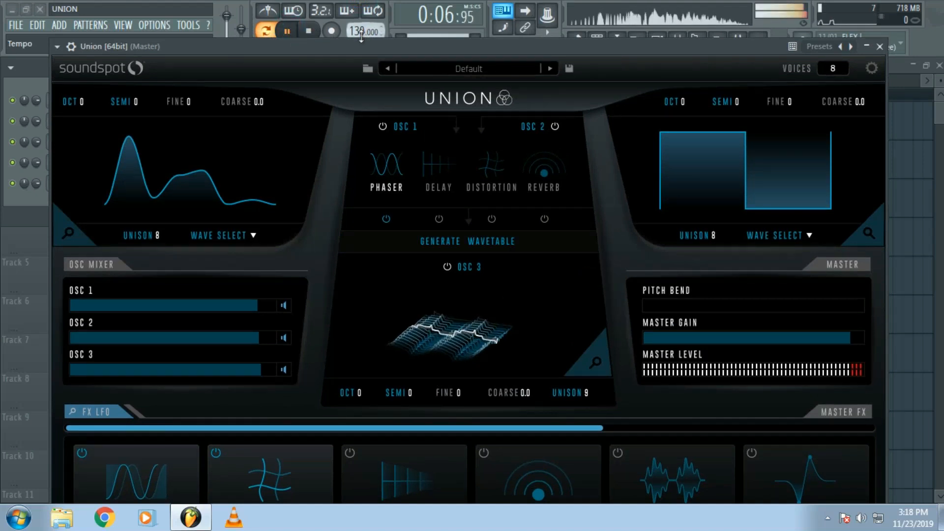
drag(358, 48, 355, 10)
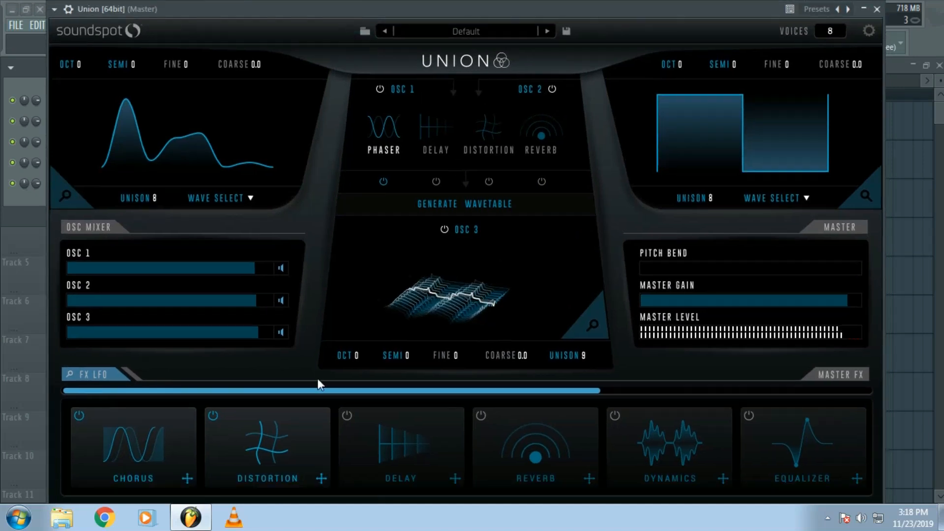
click(215, 414)
click(215, 415)
- Assign LFO 1 to the master distortion's Mix, raise its modulation amount, and stop playback
click(320, 479)
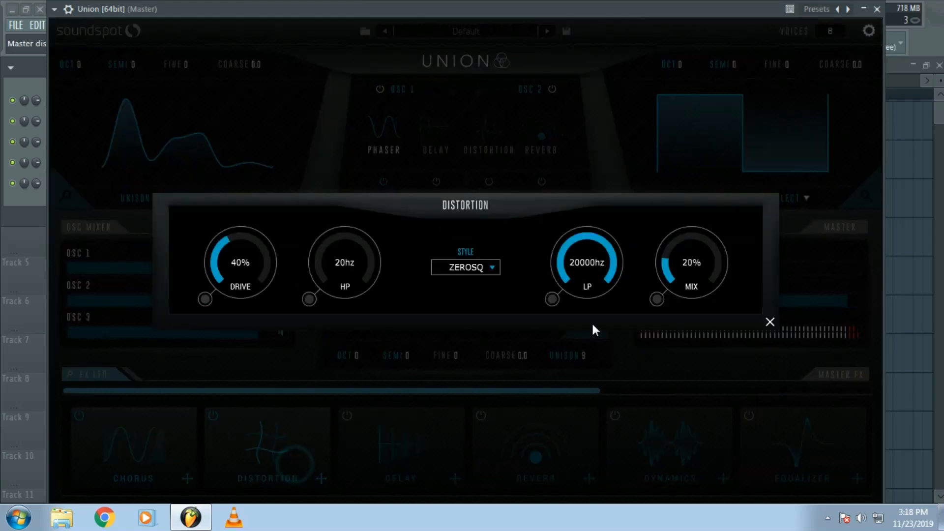
click(658, 299)
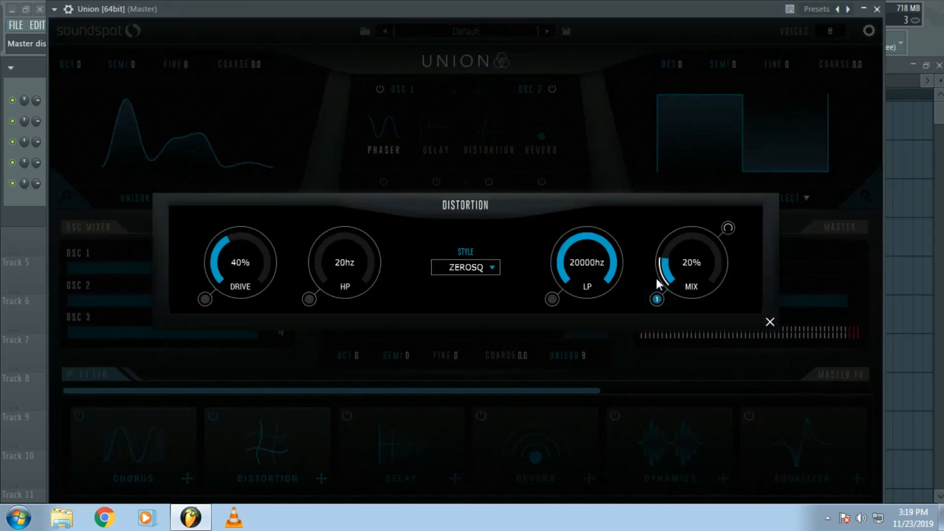
drag(729, 229, 734, 160)
click(769, 322)
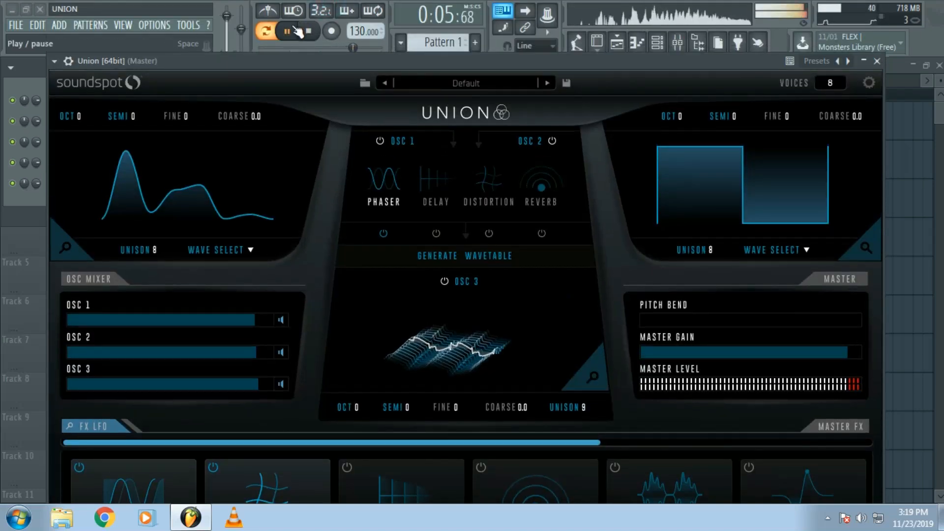
click(296, 31)
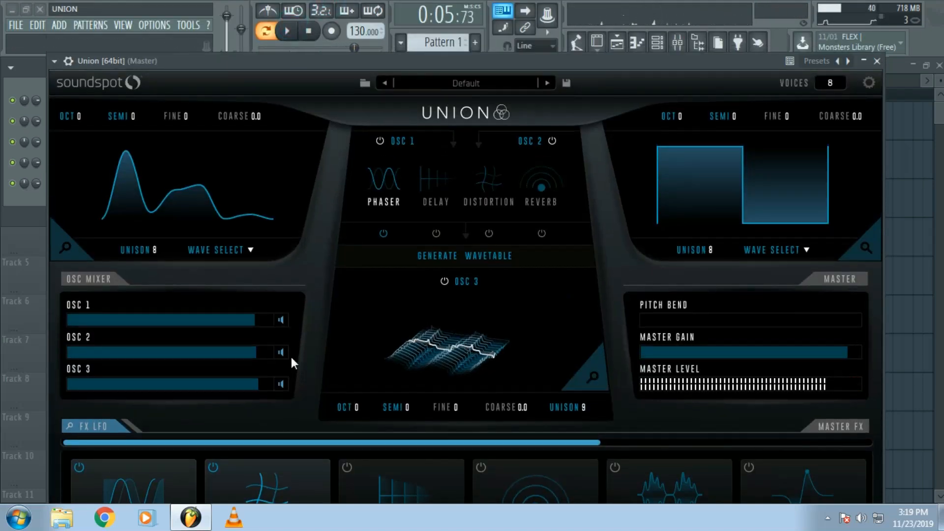
- Turn on the delay, reverb and dynamics effects in the master FX chain
drag(265, 63, 293, 5)
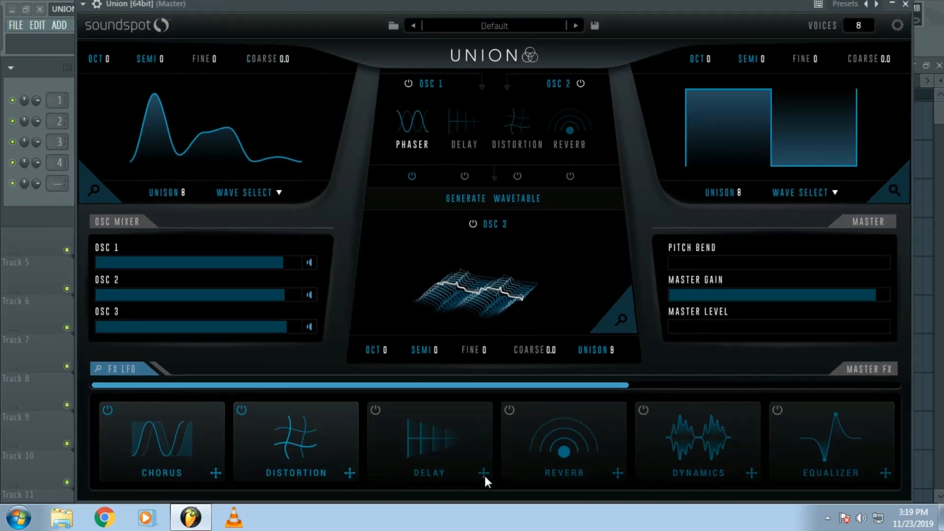
click(375, 411)
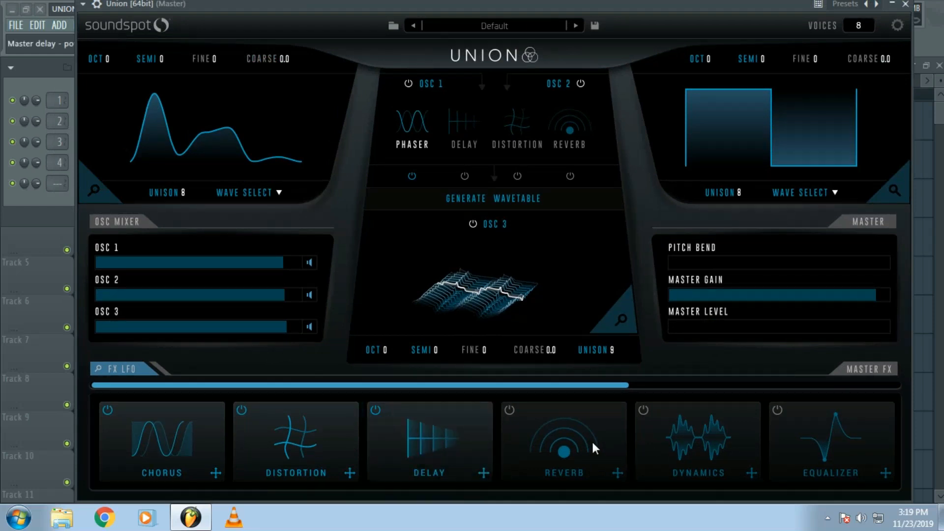
click(509, 410)
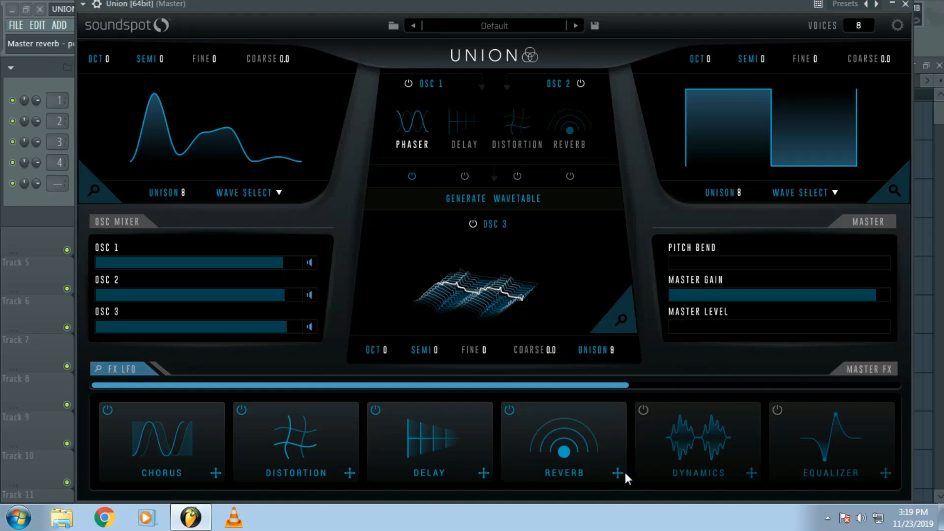
click(644, 411)
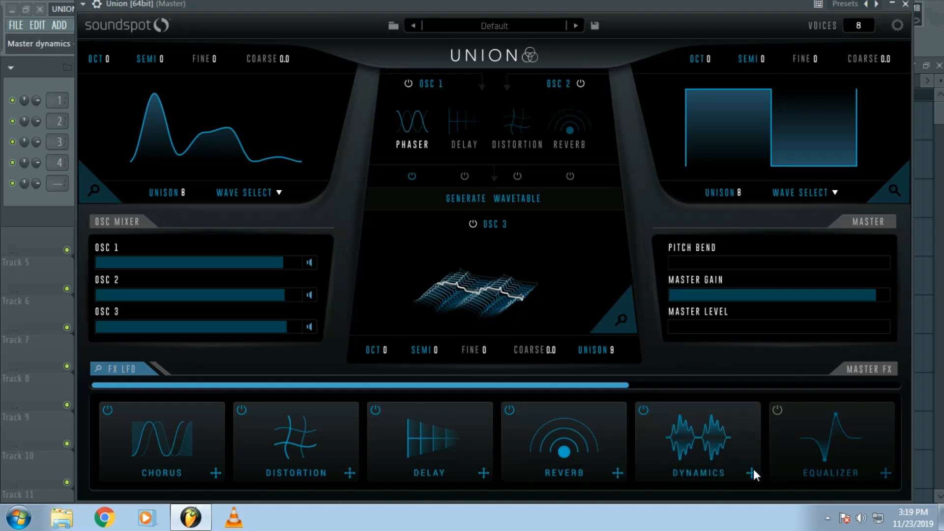
- Move dynamics between distortion and delay in the master FX chain, and turn off the chorus
drag(753, 468, 379, 471)
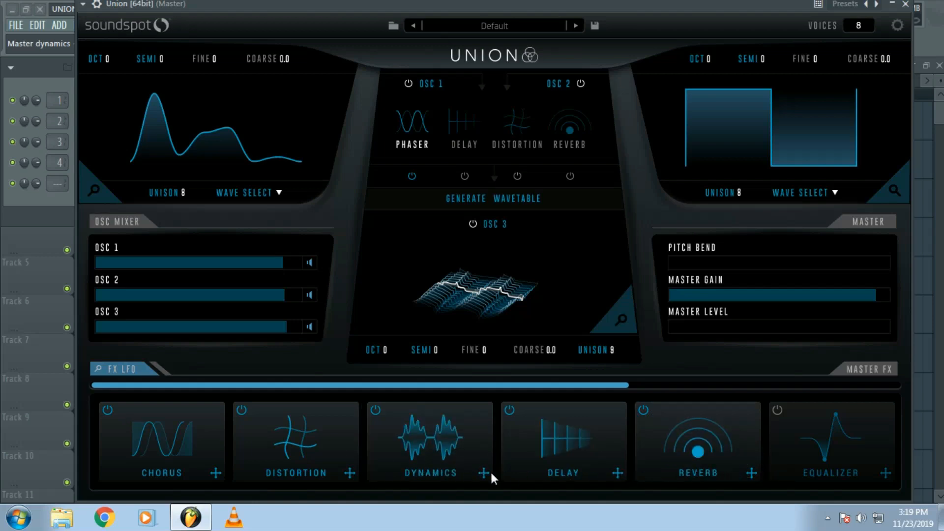
click(106, 407)
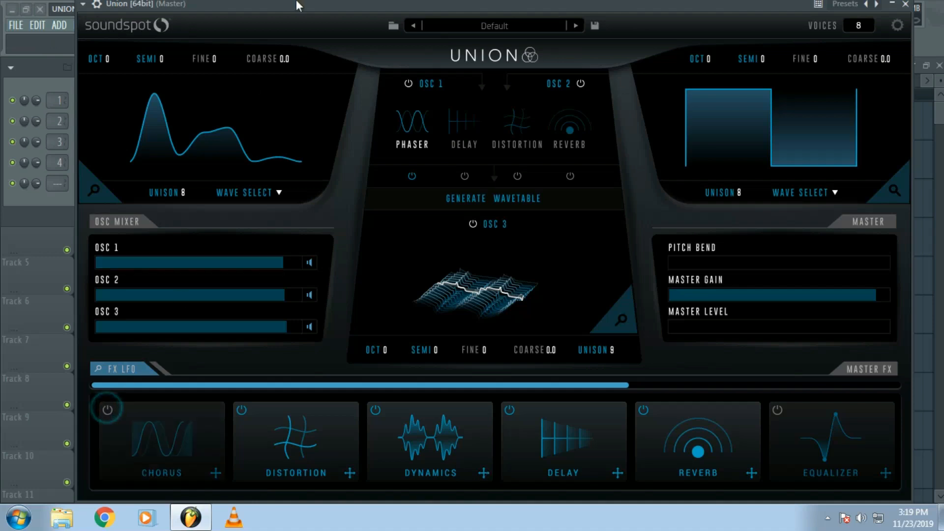
drag(295, 3, 267, 40)
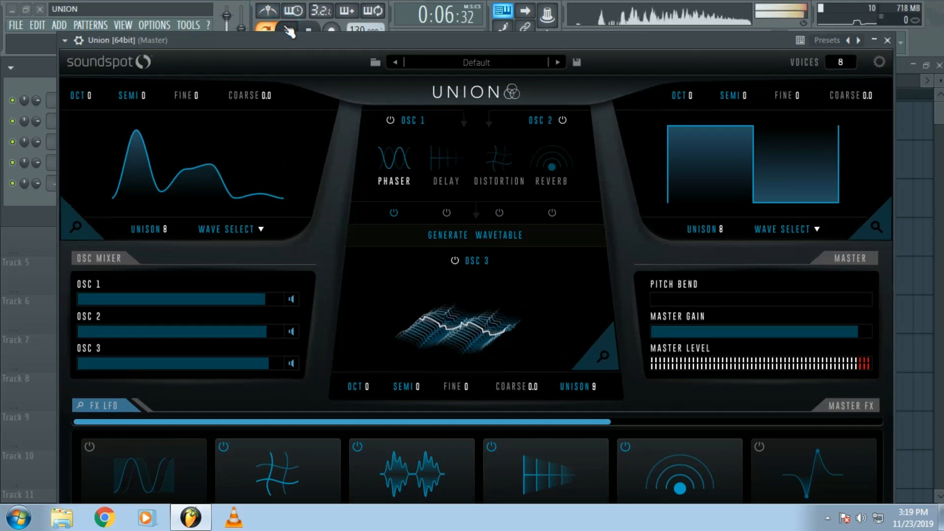
- While auditioning the pattern, set the dynamics compressor's threshold to -6.6 dB, attack to 11 ms and release to 305 ms
click(438, 440)
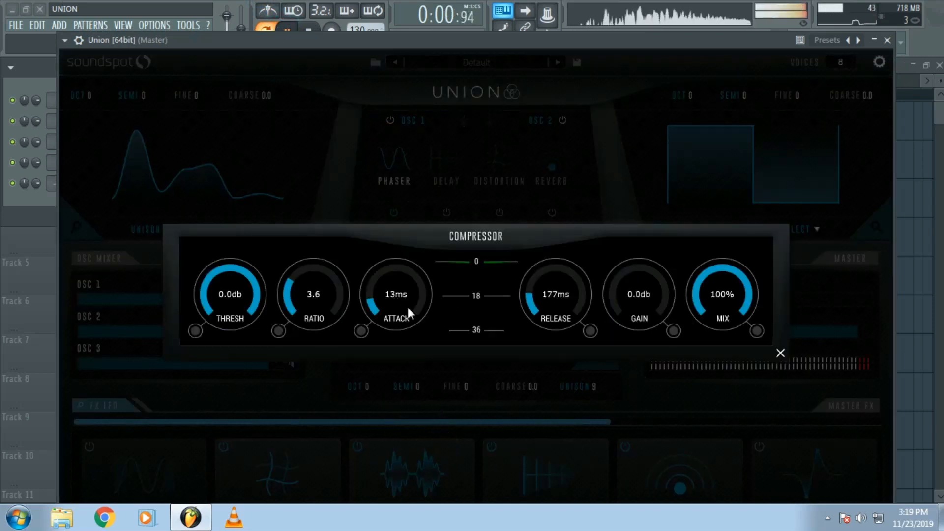
drag(251, 285, 250, 326)
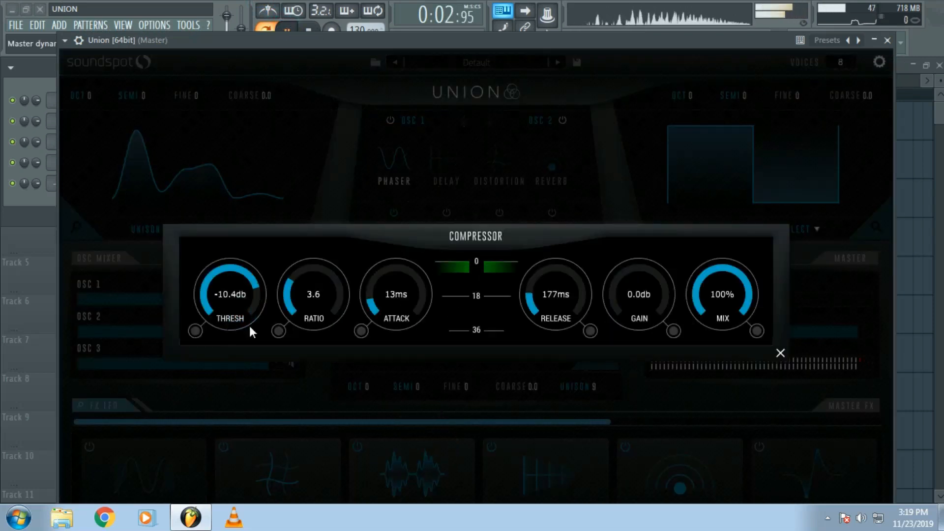
drag(385, 311, 388, 317)
drag(552, 320, 554, 290)
drag(241, 287, 243, 273)
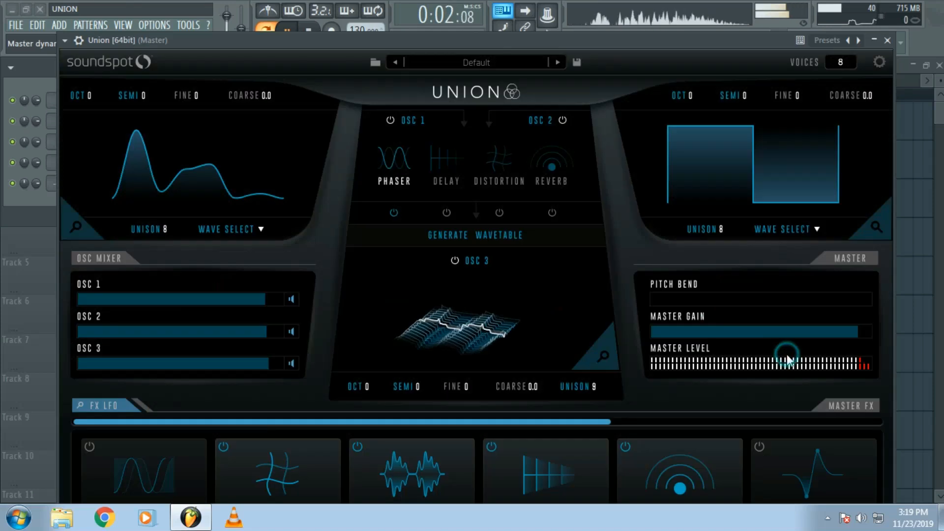
click(780, 353)
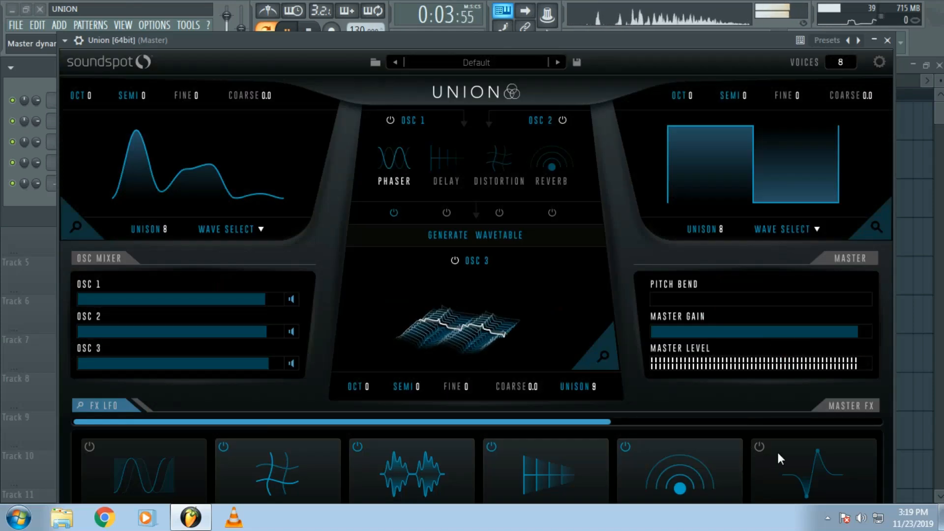
click(291, 30)
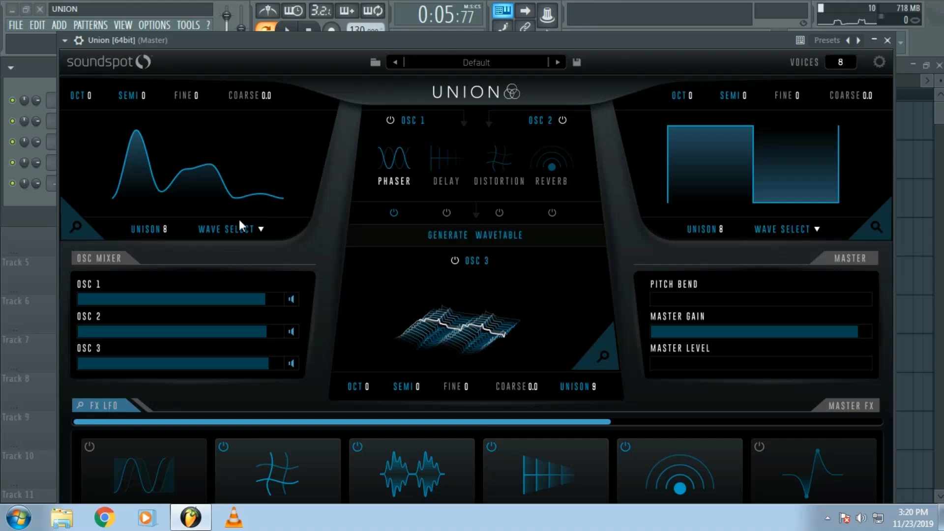
click(248, 230)
click(256, 231)
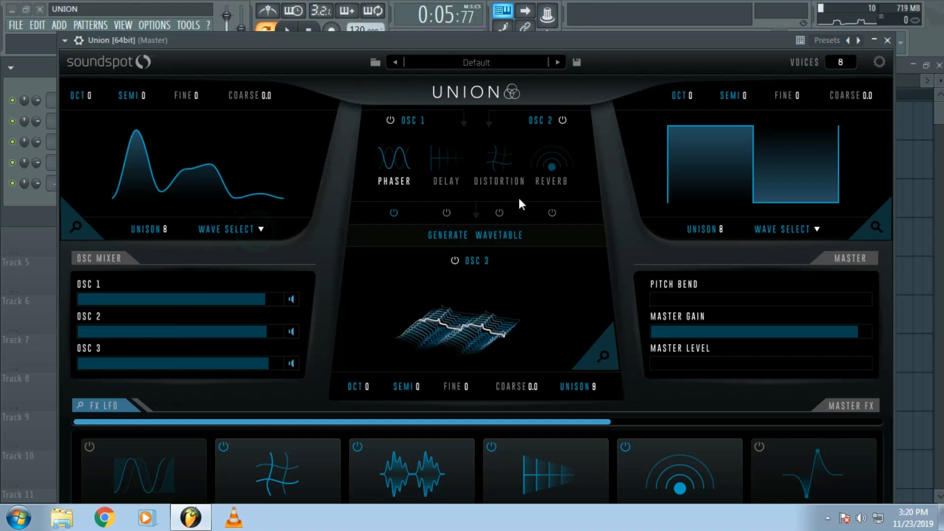